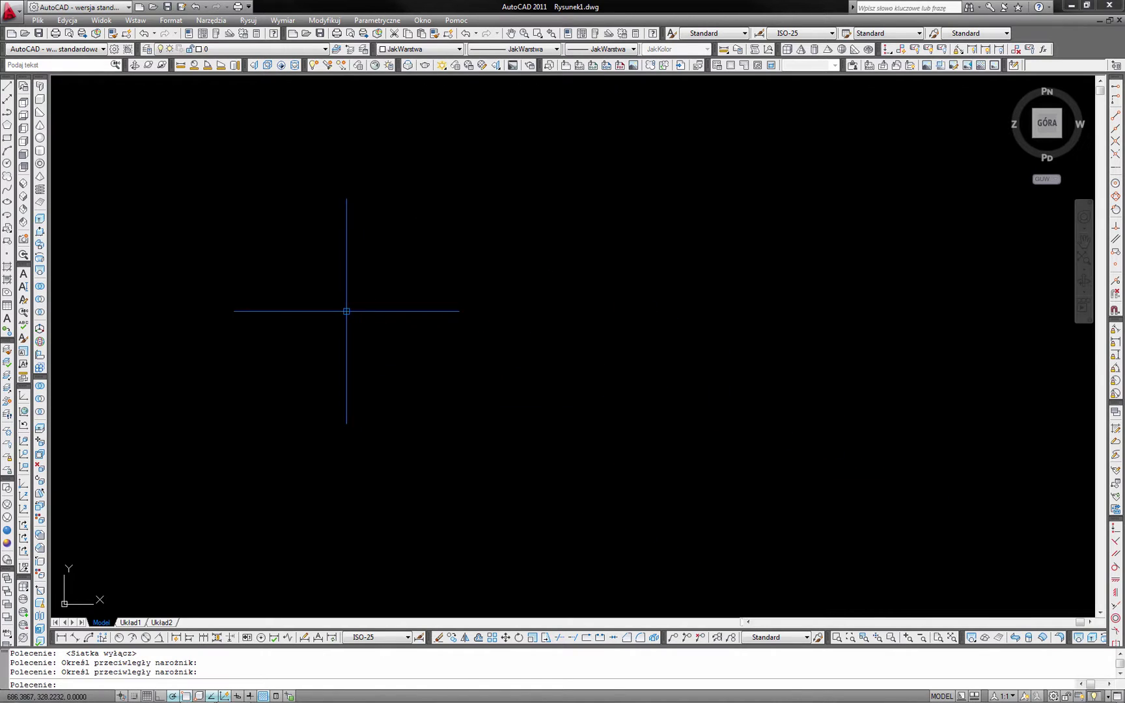
# Draw a rectangle by picking two opposite corners.
pyautogui.click(7, 137)
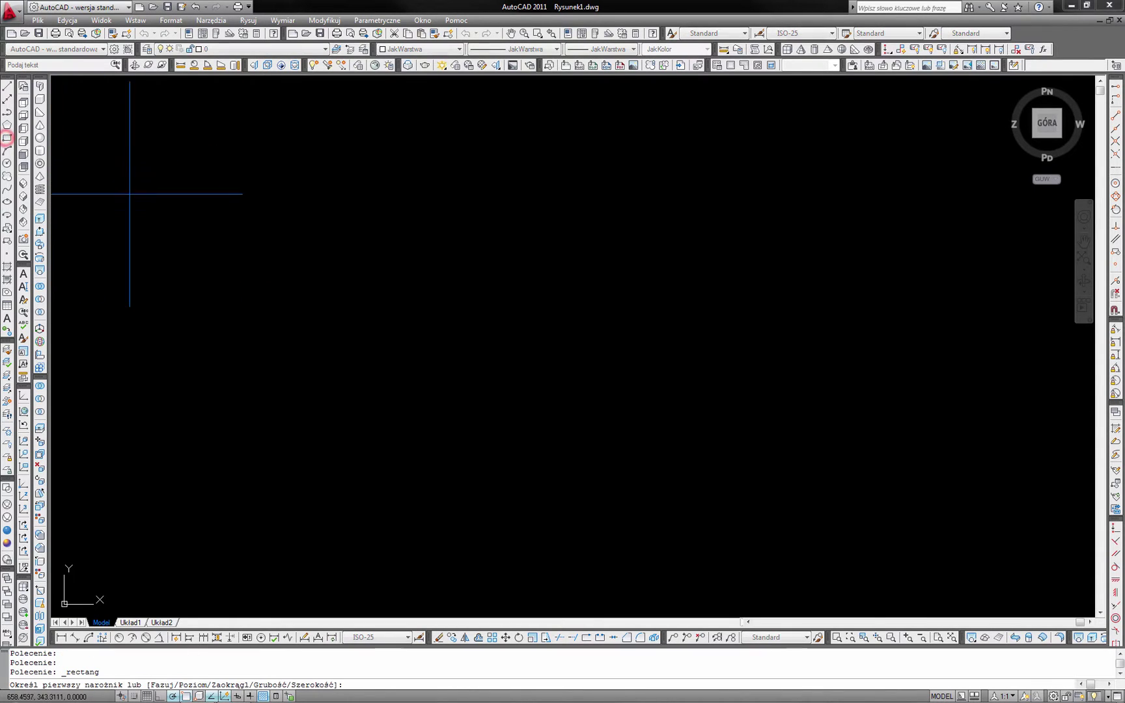
pyautogui.click(372, 340)
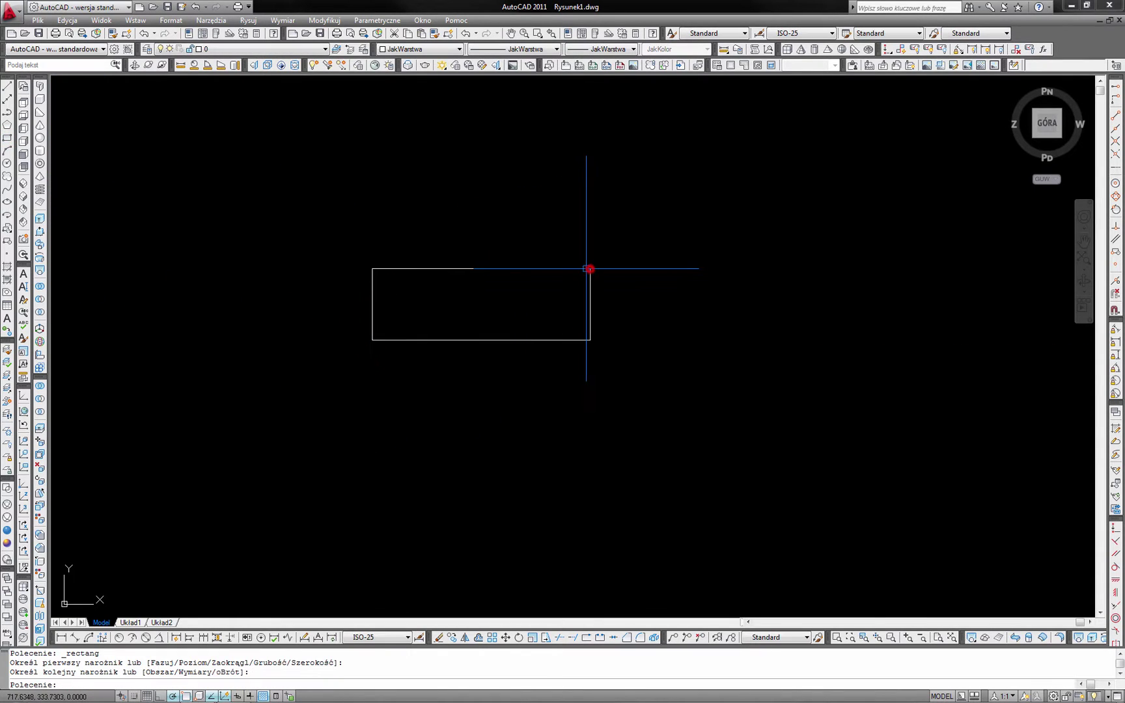
pyautogui.click(591, 268)
# Draw a circle below the rectangle by picking a centre and radius.
pyautogui.click(7, 163)
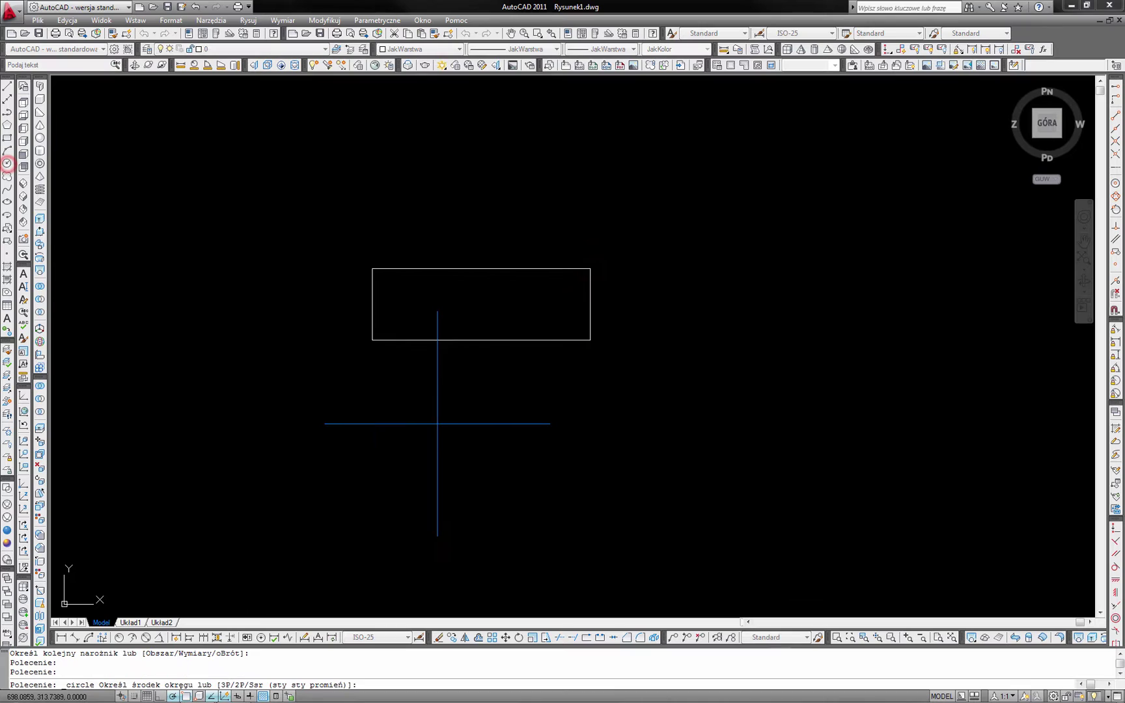
pyautogui.click(474, 438)
pyautogui.click(533, 445)
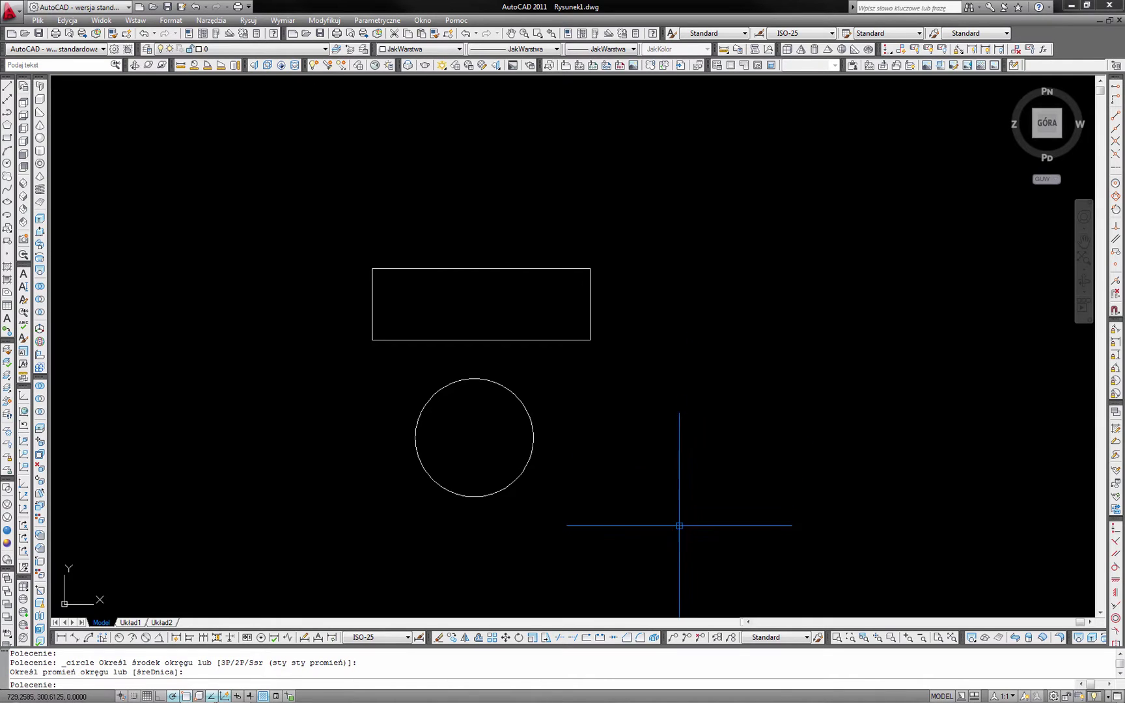
# Add a multileader from the rectangle's right edge labelled 'CADomania.pl'.
pyautogui.click(673, 642)
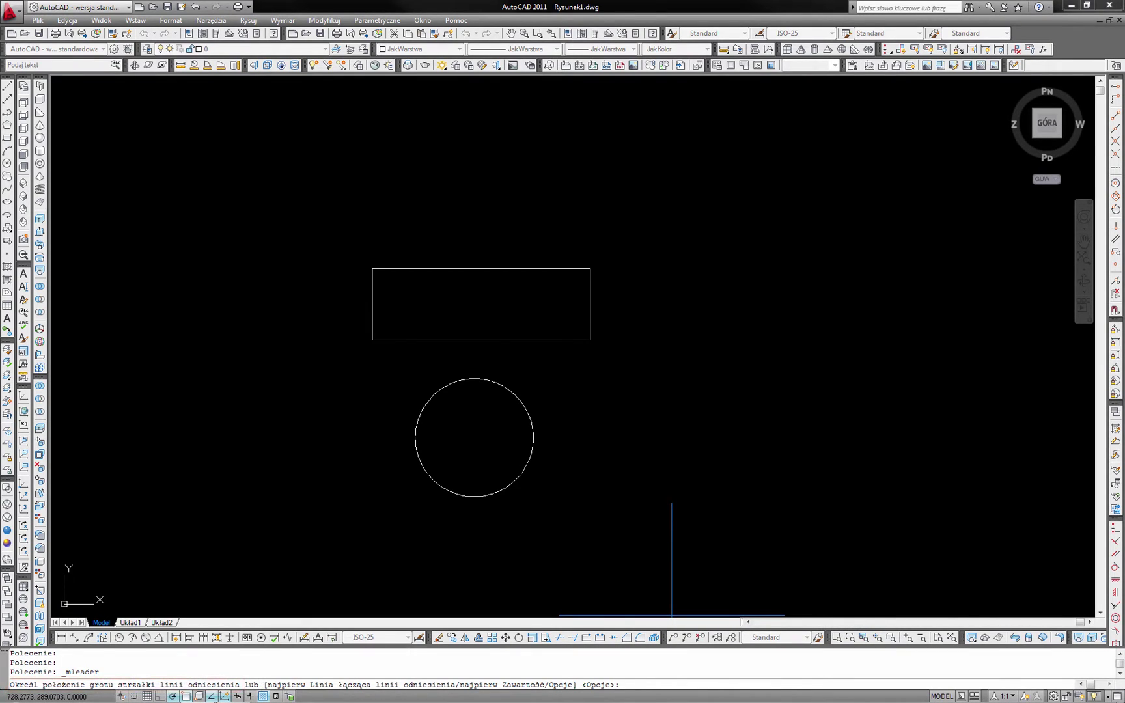
pyautogui.click(590, 304)
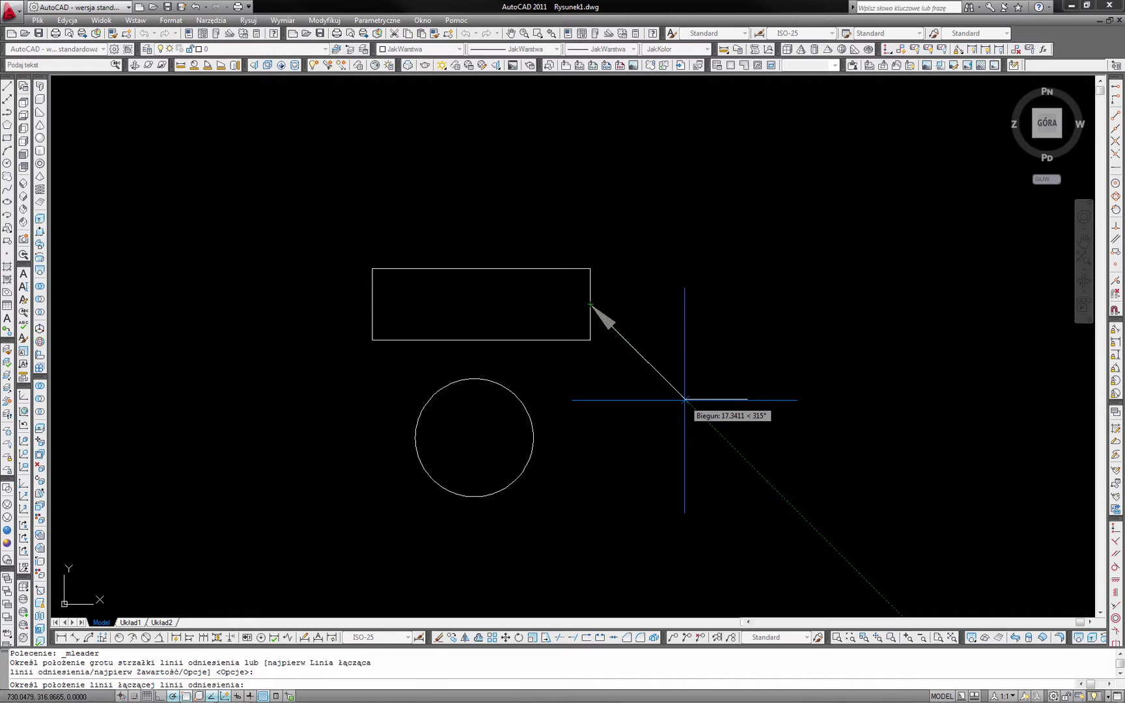
pyautogui.click(684, 399)
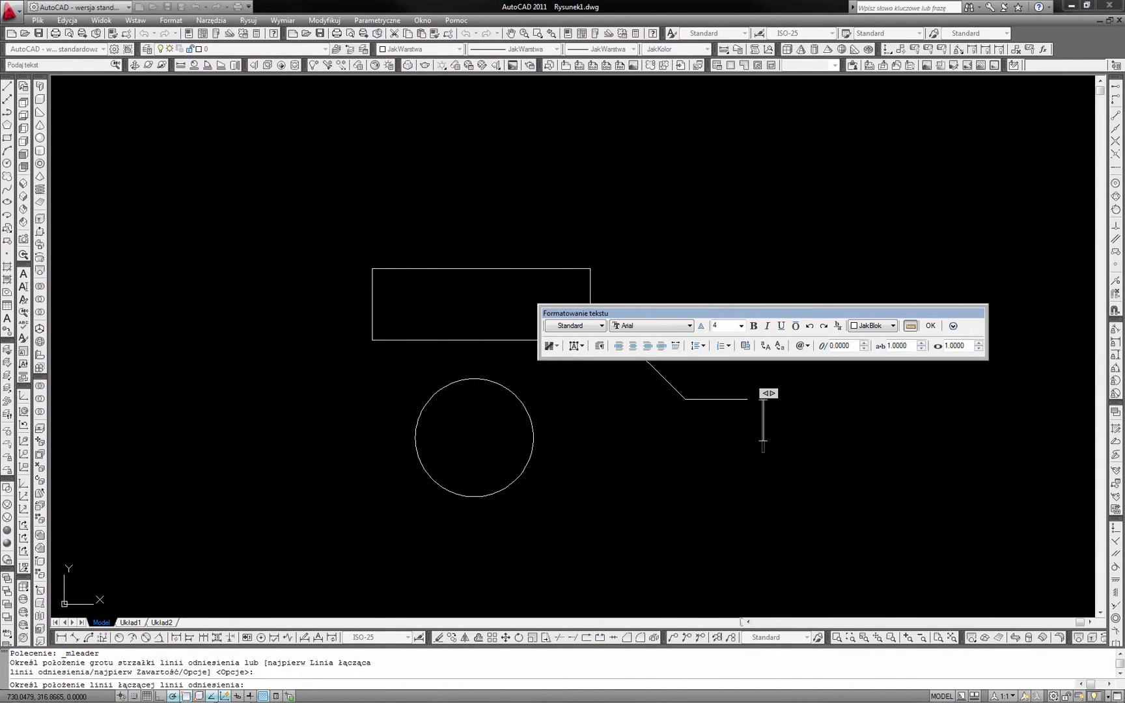
pyautogui.write('CAD')
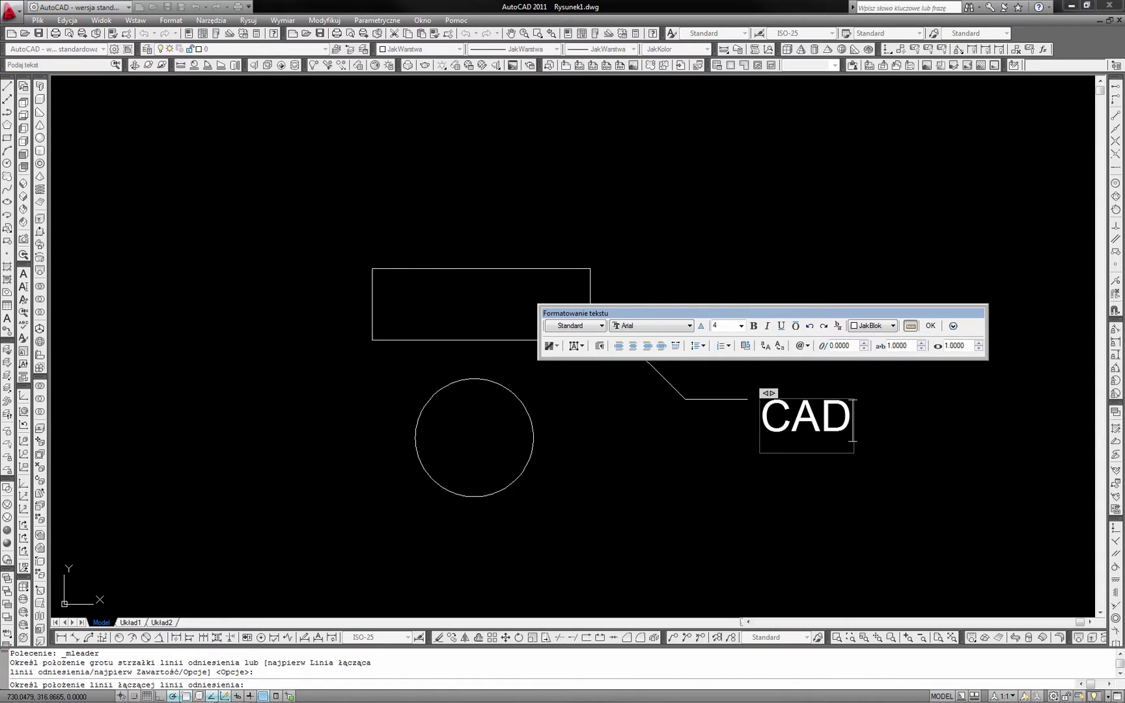
pyautogui.write('o')
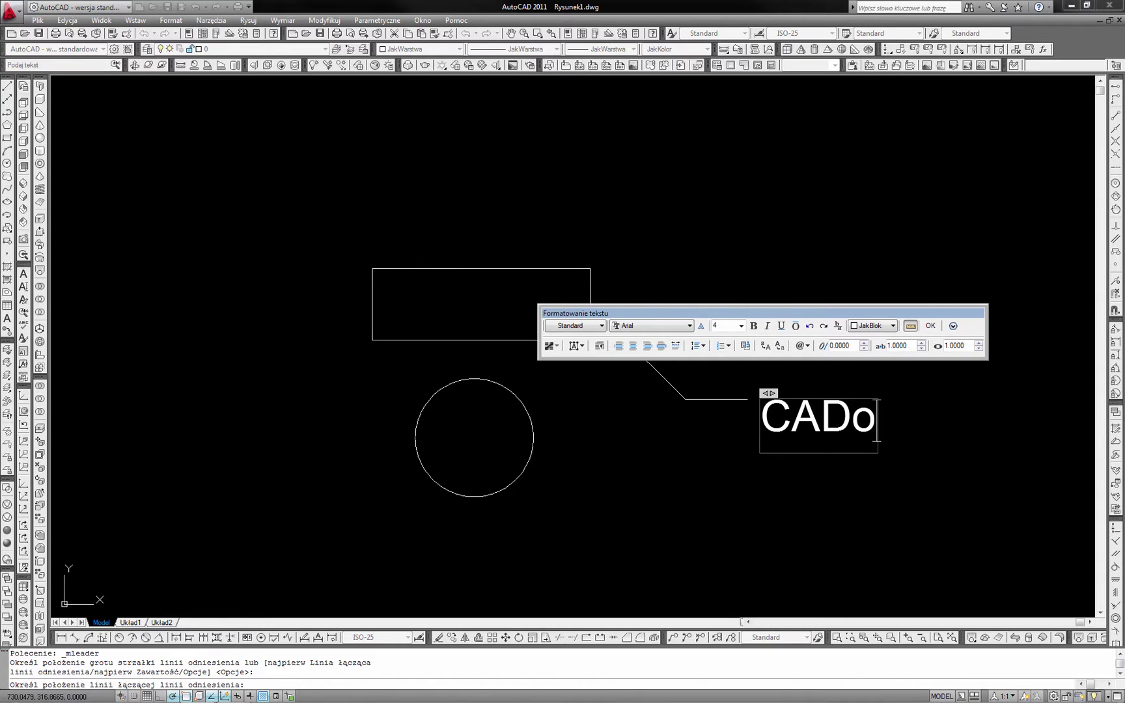
pyautogui.write('mania.pl')
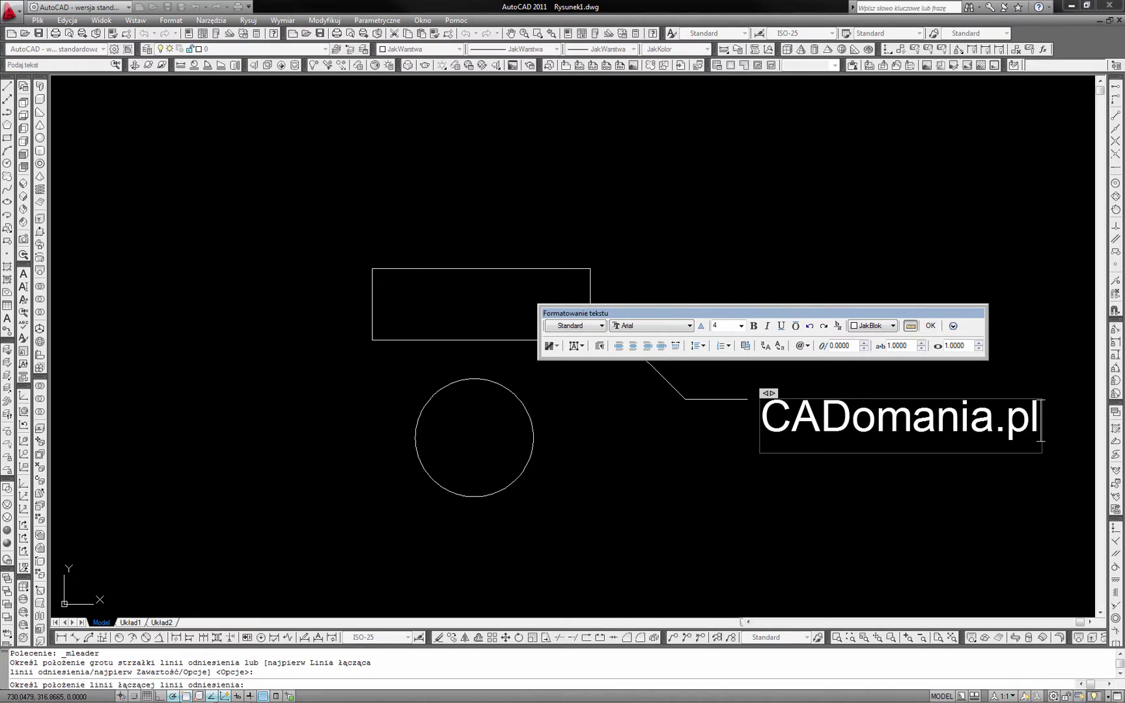
pyautogui.click(727, 488)
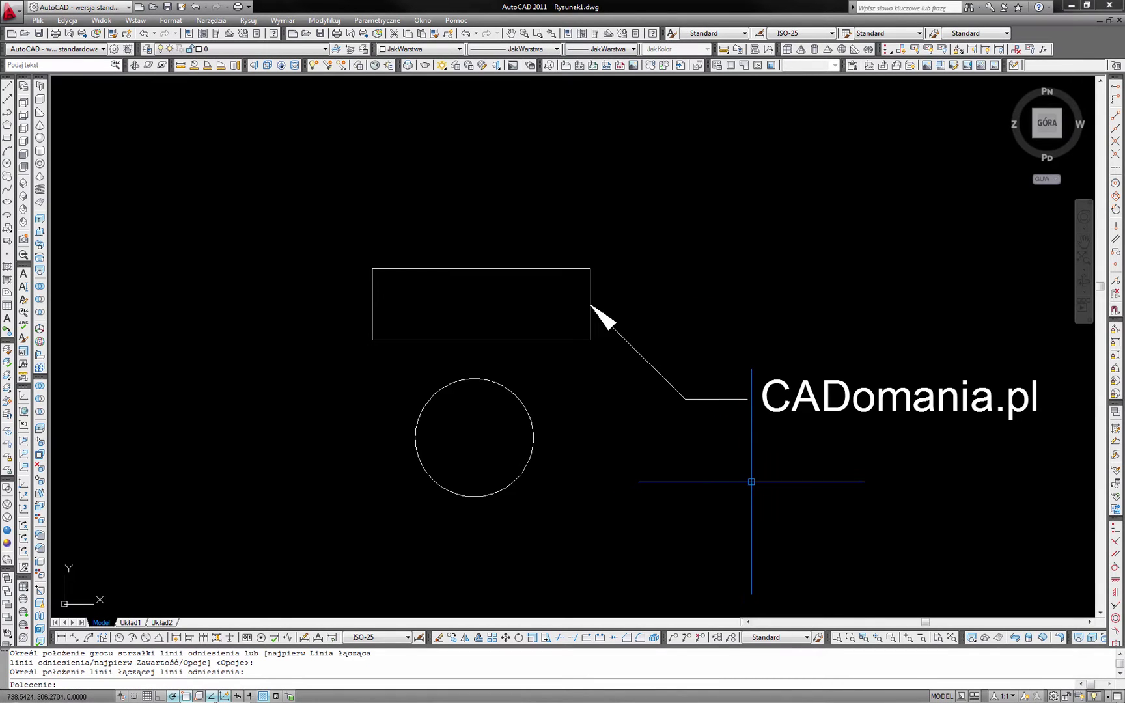
# Window-select the multileader and move its CADomania.pl label down, level with the circle.
pyautogui.moveTo(751, 482); pyautogui.dragTo(632, 469, button='middle')
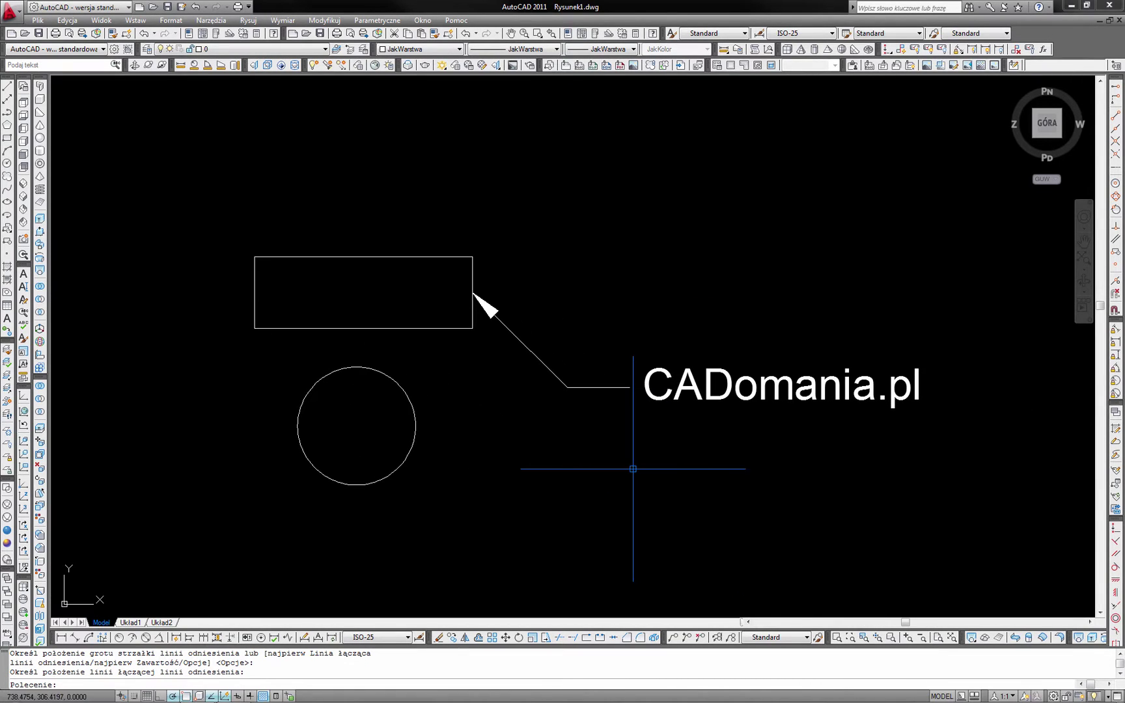
pyautogui.click(708, 429)
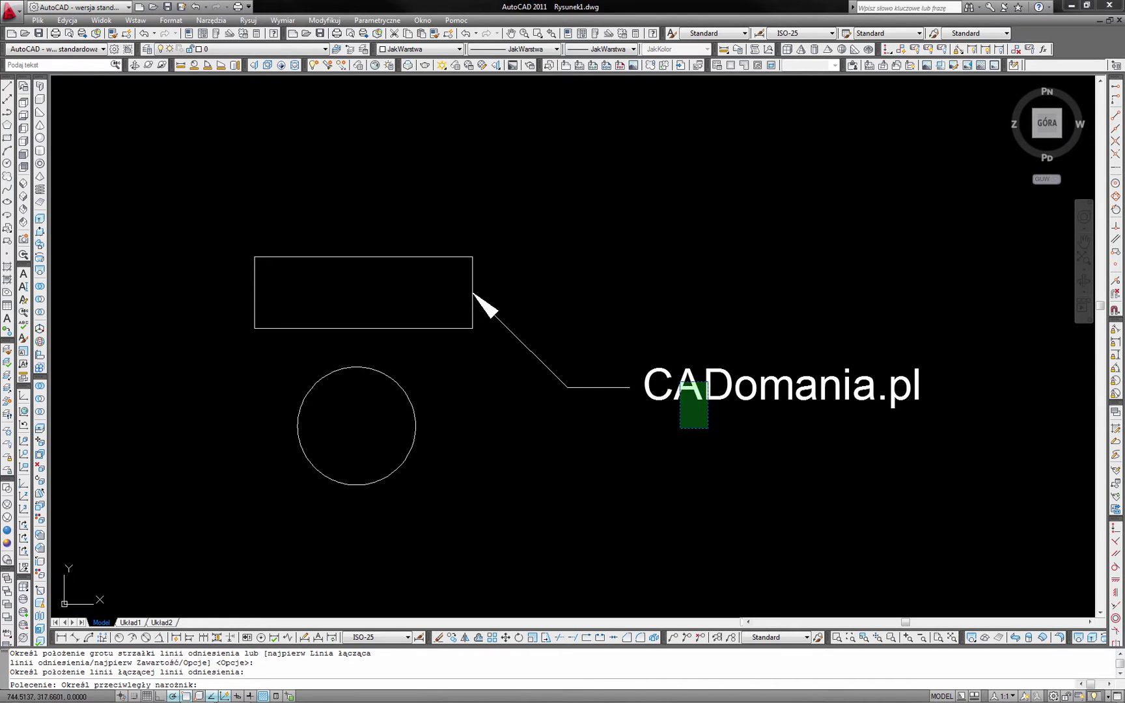
pyautogui.click(681, 383)
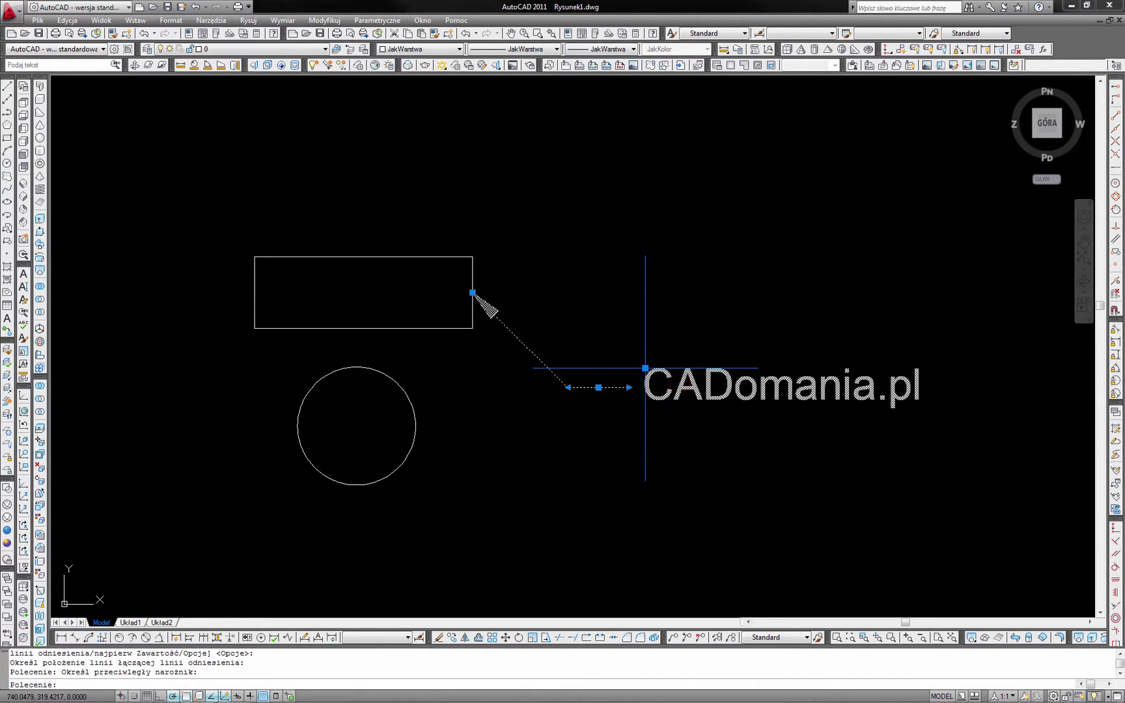
pyautogui.click(645, 368)
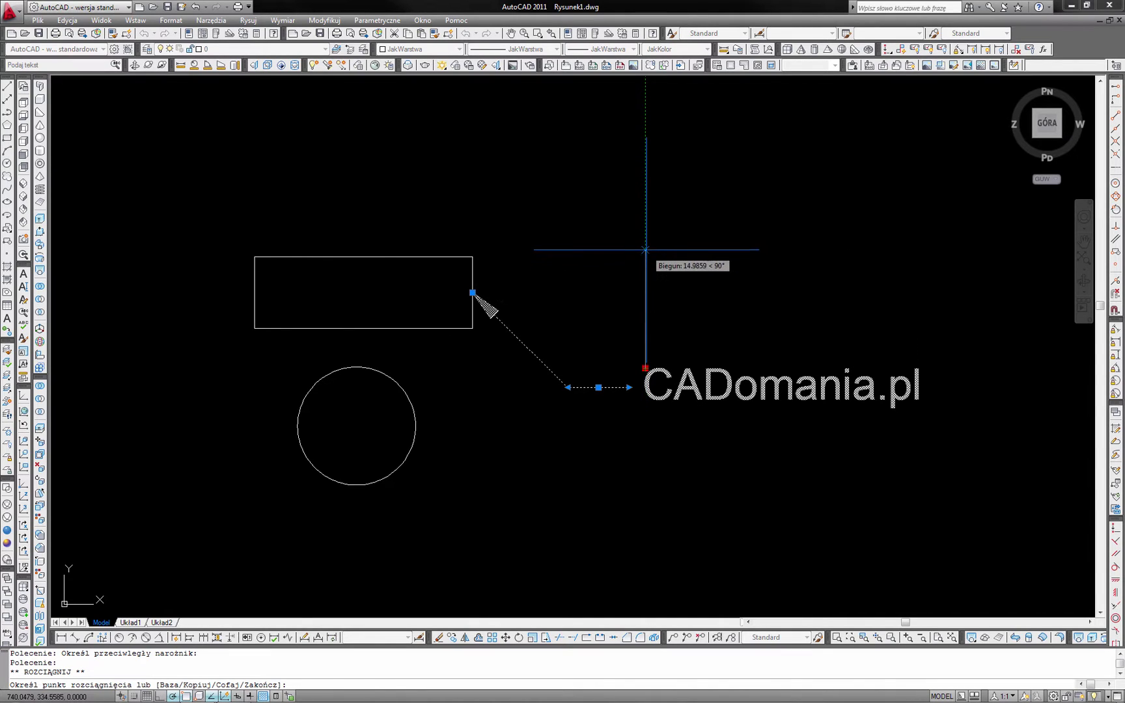
pyautogui.click(645, 210)
pyautogui.click(645, 211)
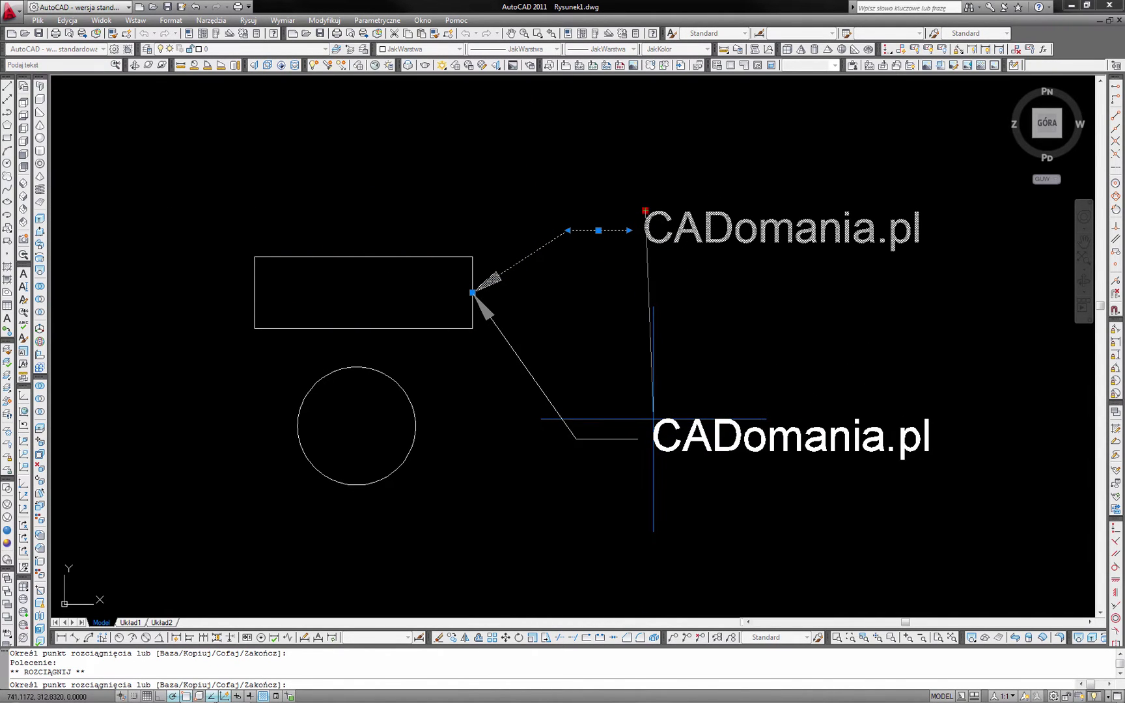
pyautogui.click(646, 419)
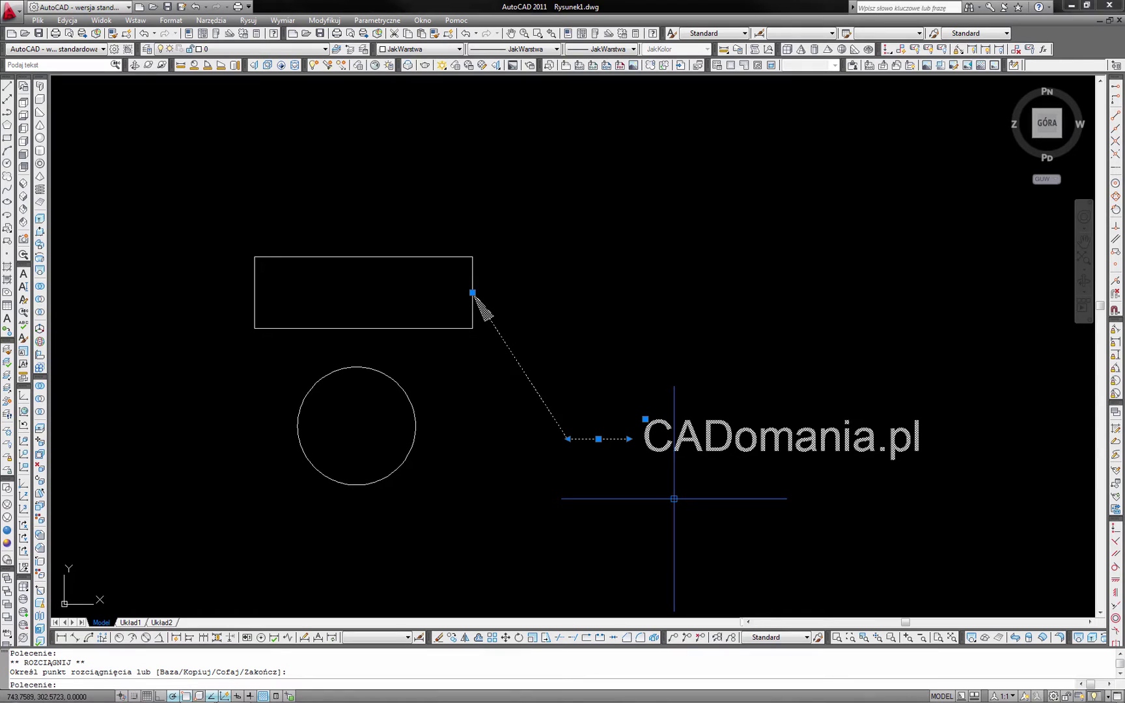
pyautogui.moveTo(674, 499); pyautogui.dragTo(711, 469, button='middle')
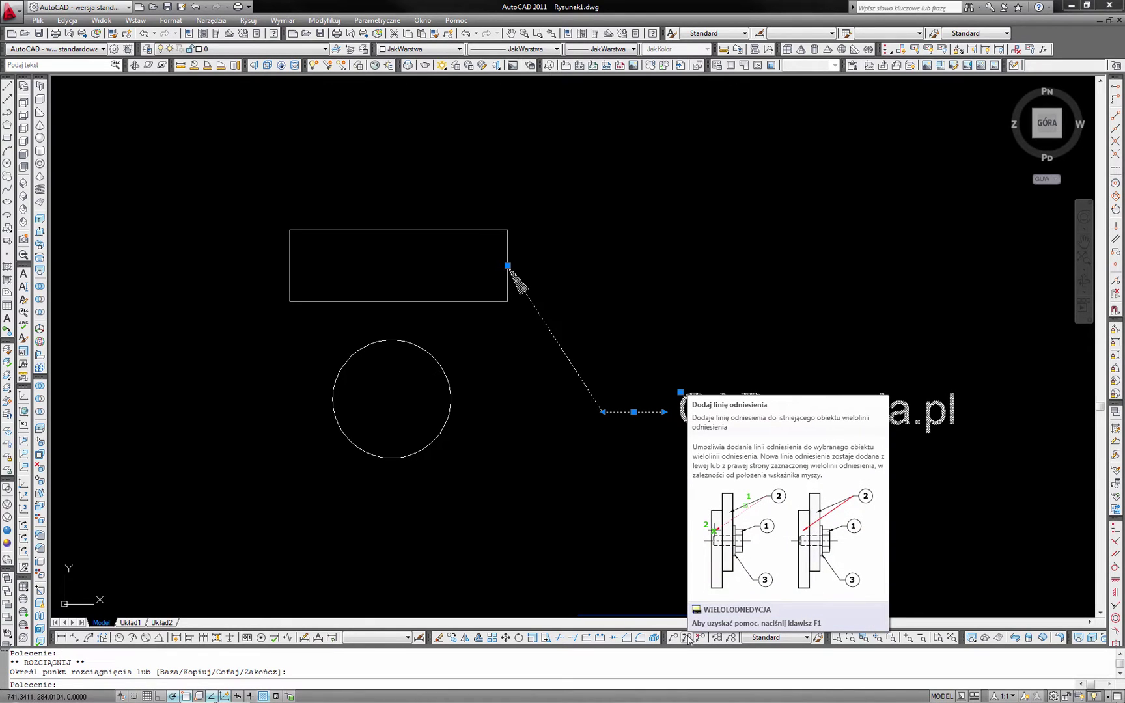
# Add a second leader arrow from the CADomania.pl label to the circle's right side.
pyautogui.click(688, 638)
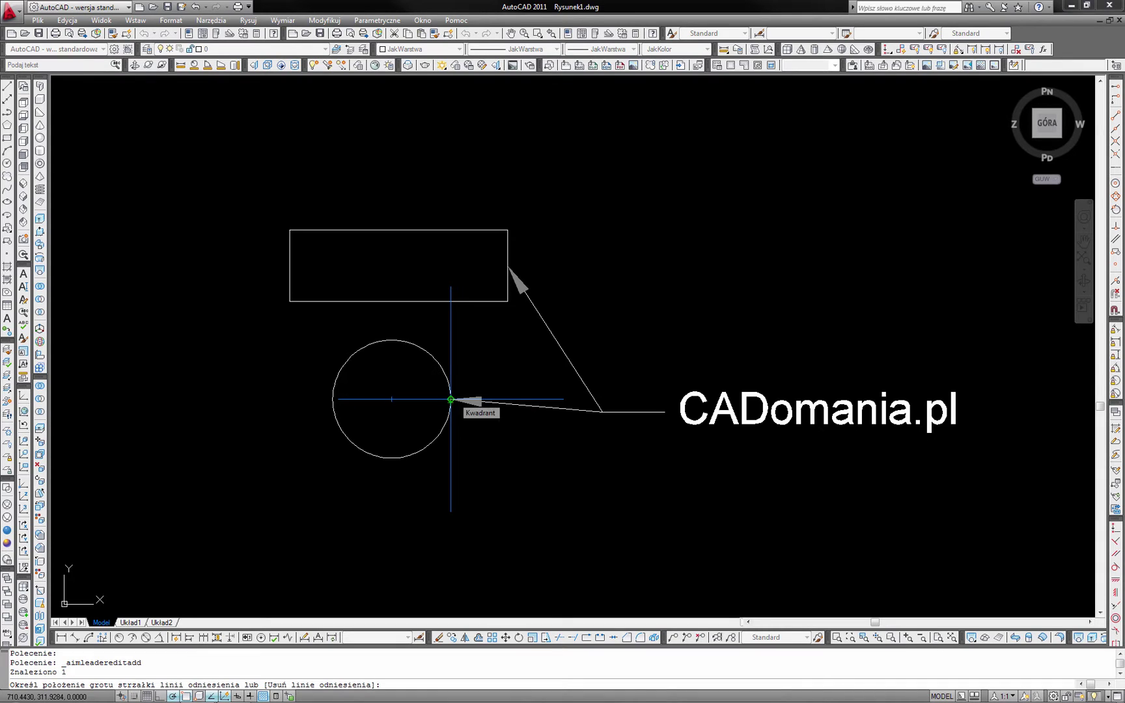
pyautogui.click(451, 399)
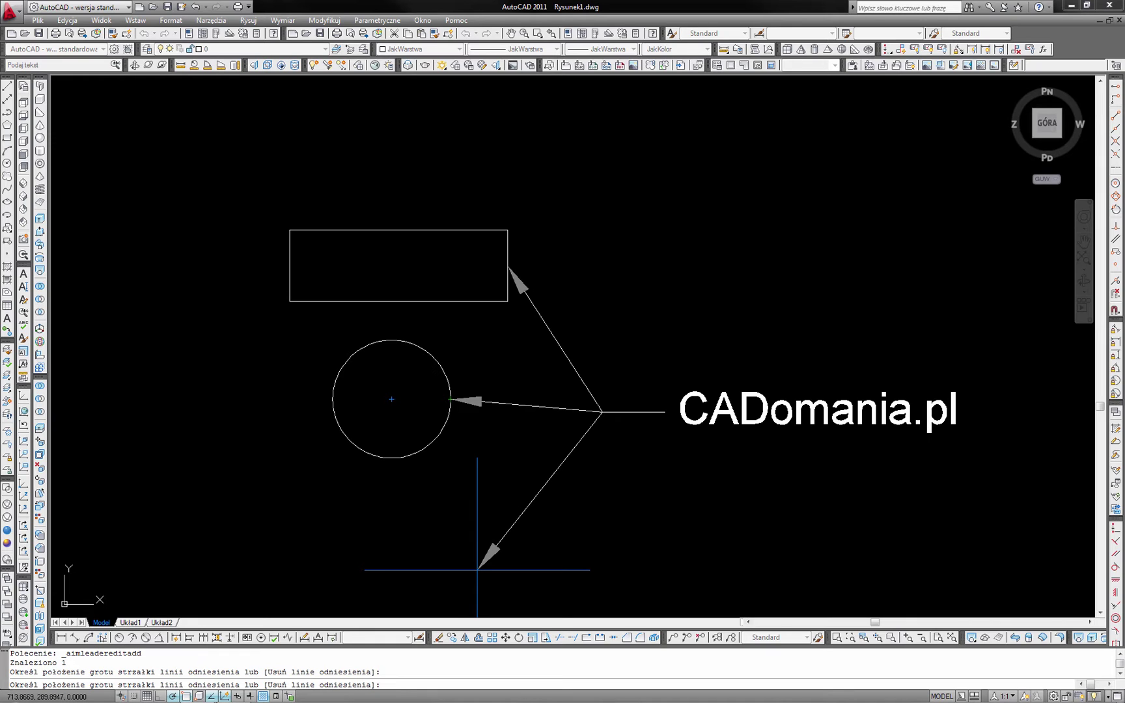
pyautogui.press('Escape')
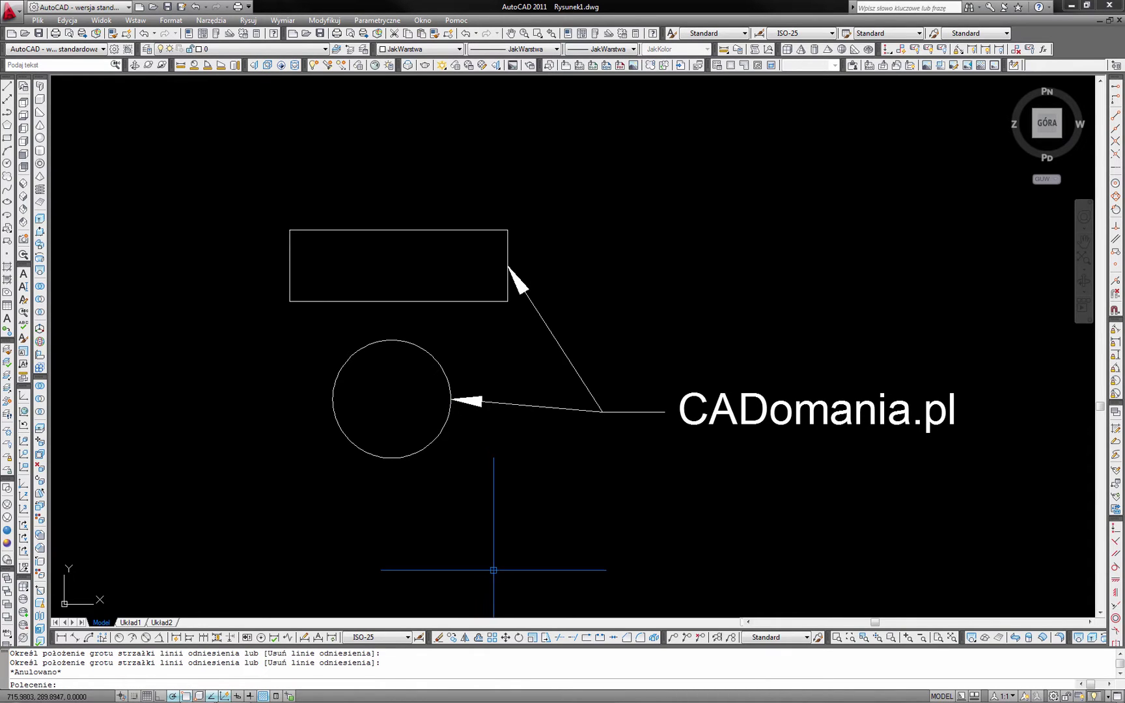
# Move the CADomania.pl label up, level with the gap between rectangle and circle.
pyautogui.click(718, 474)
pyautogui.click(685, 390)
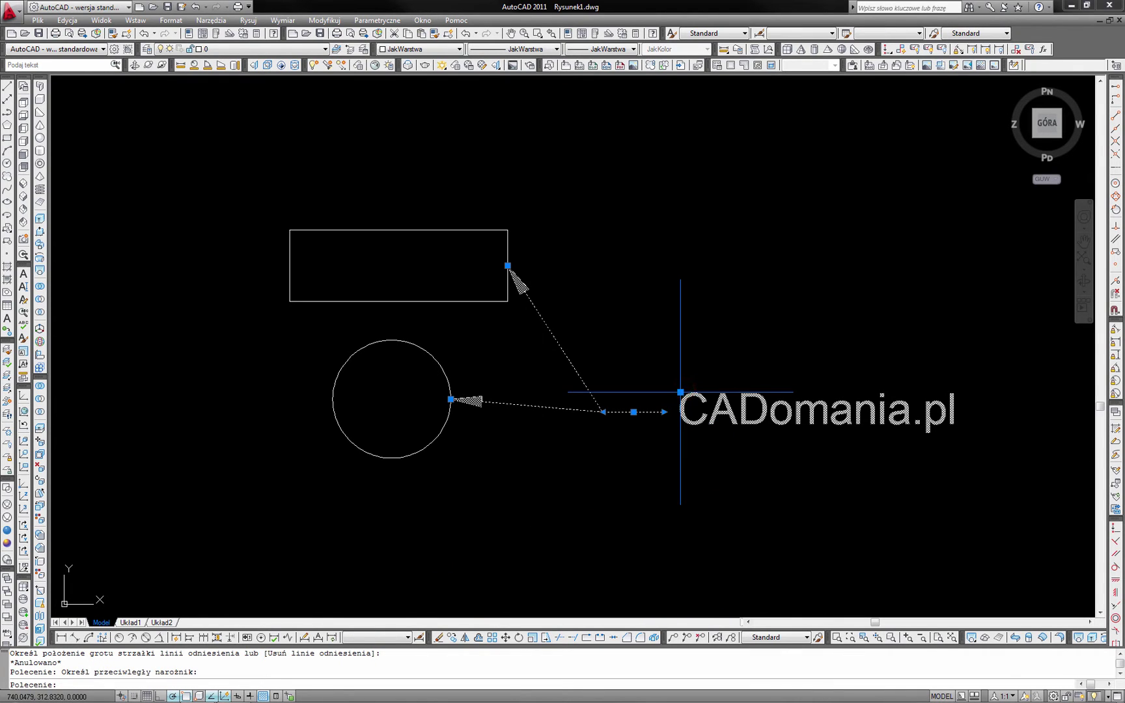
pyautogui.click(680, 392)
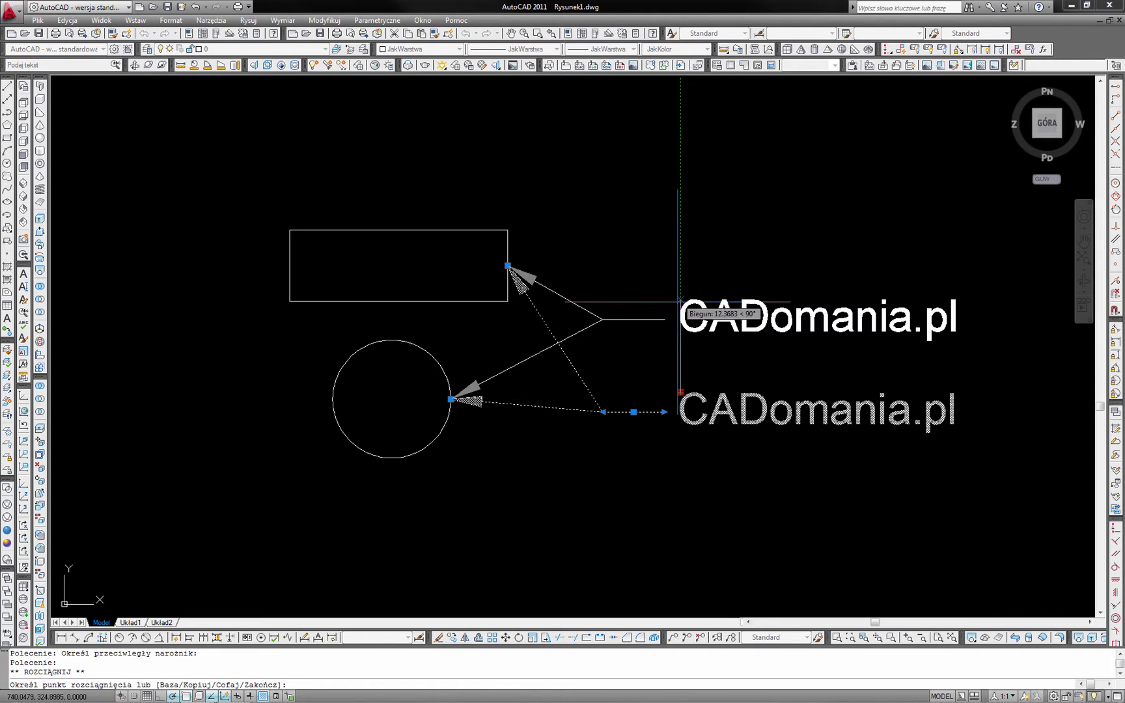
pyautogui.click(680, 311)
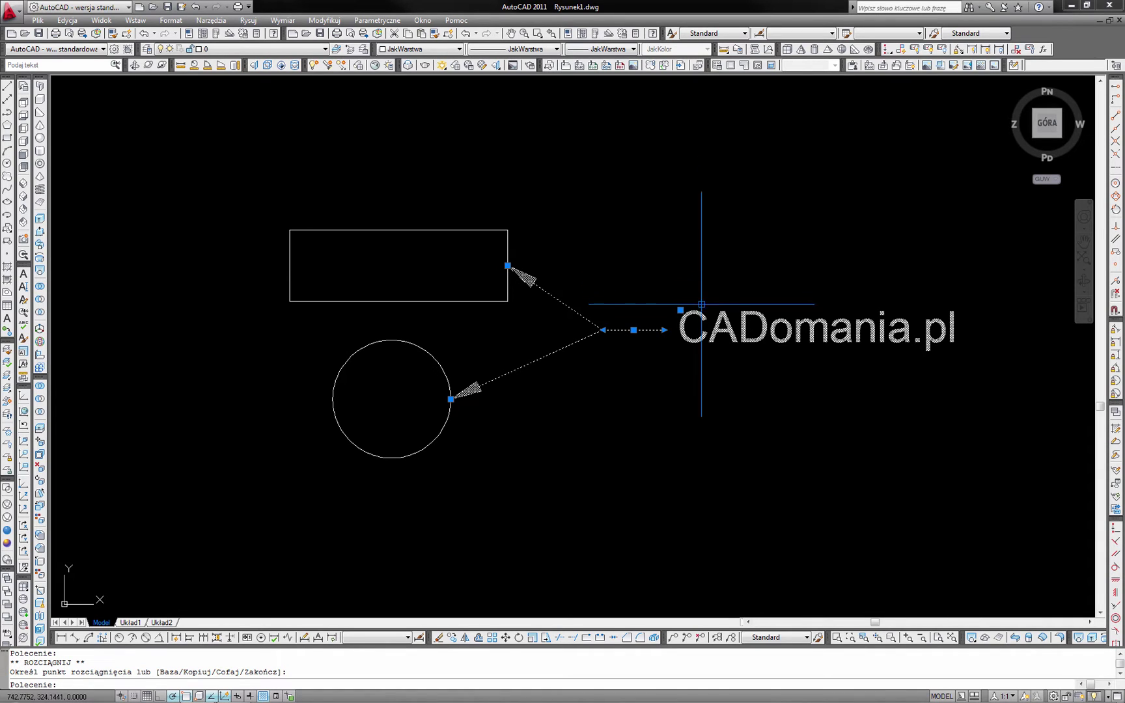
pyautogui.click(700, 639)
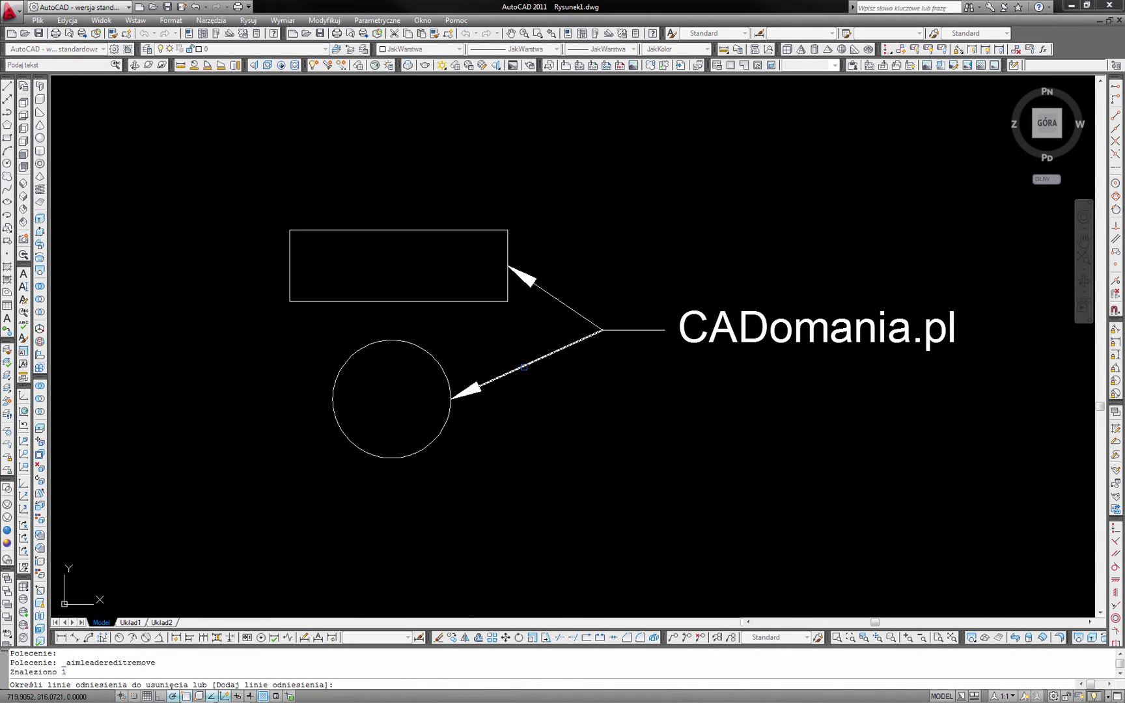
# Remove the multileader's arrow pointing at the circle.
pyautogui.click(525, 367)
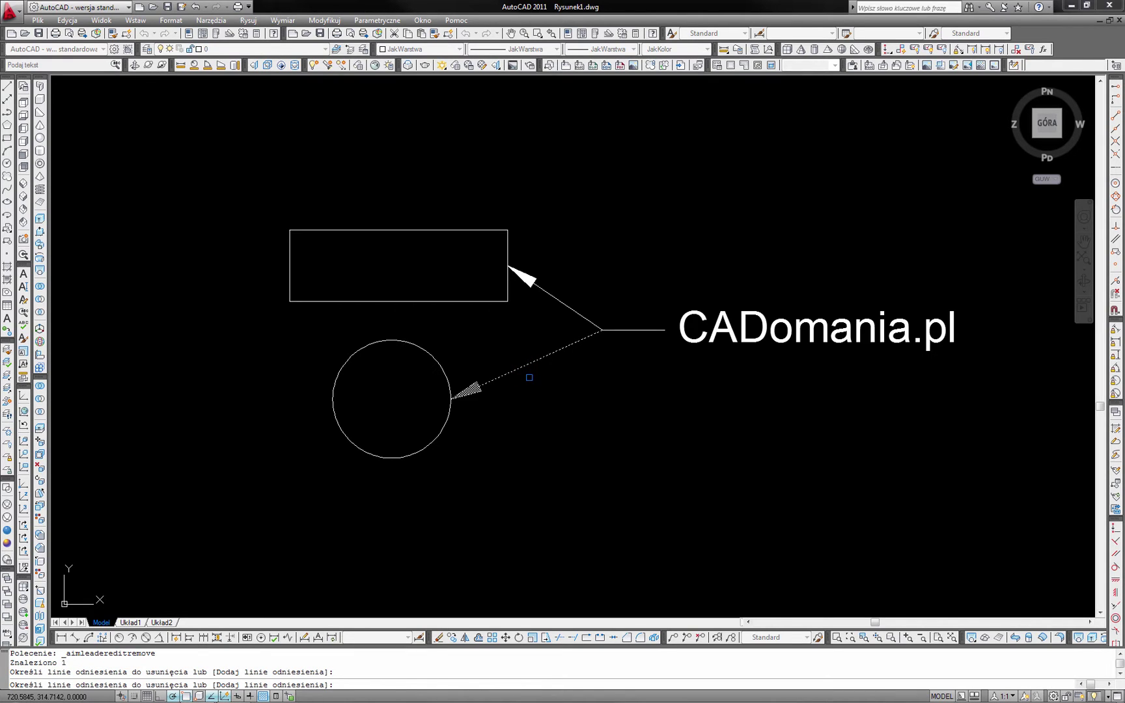
pyautogui.rightClick(529, 378)
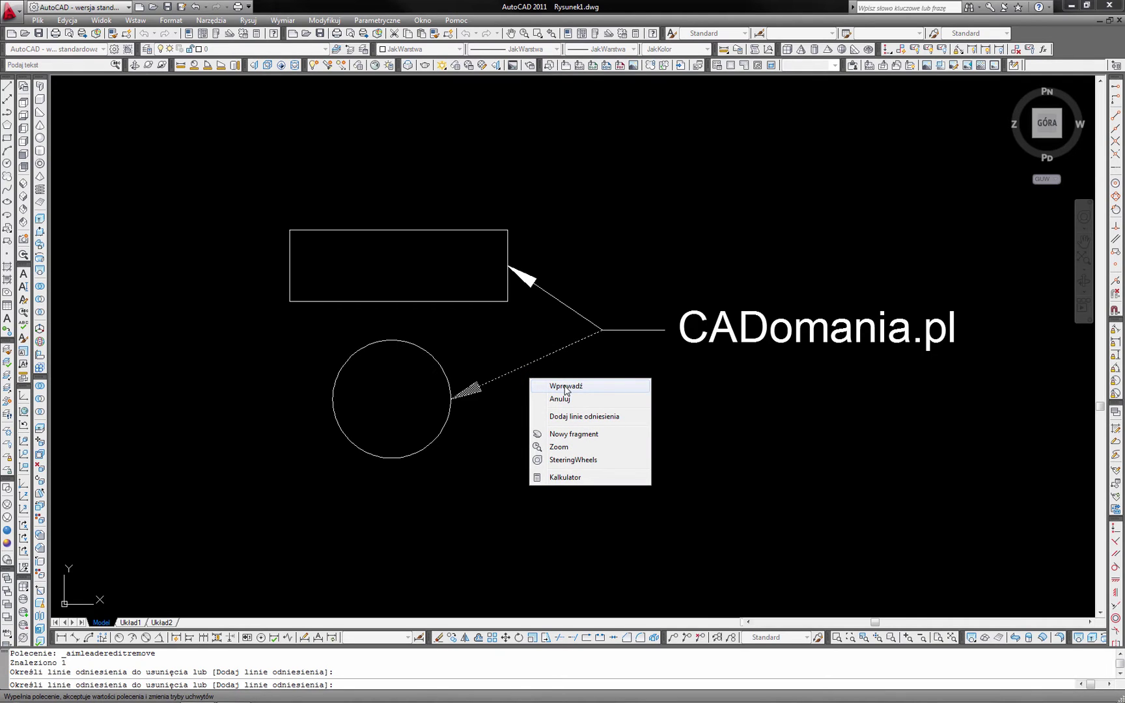
pyautogui.click(565, 386)
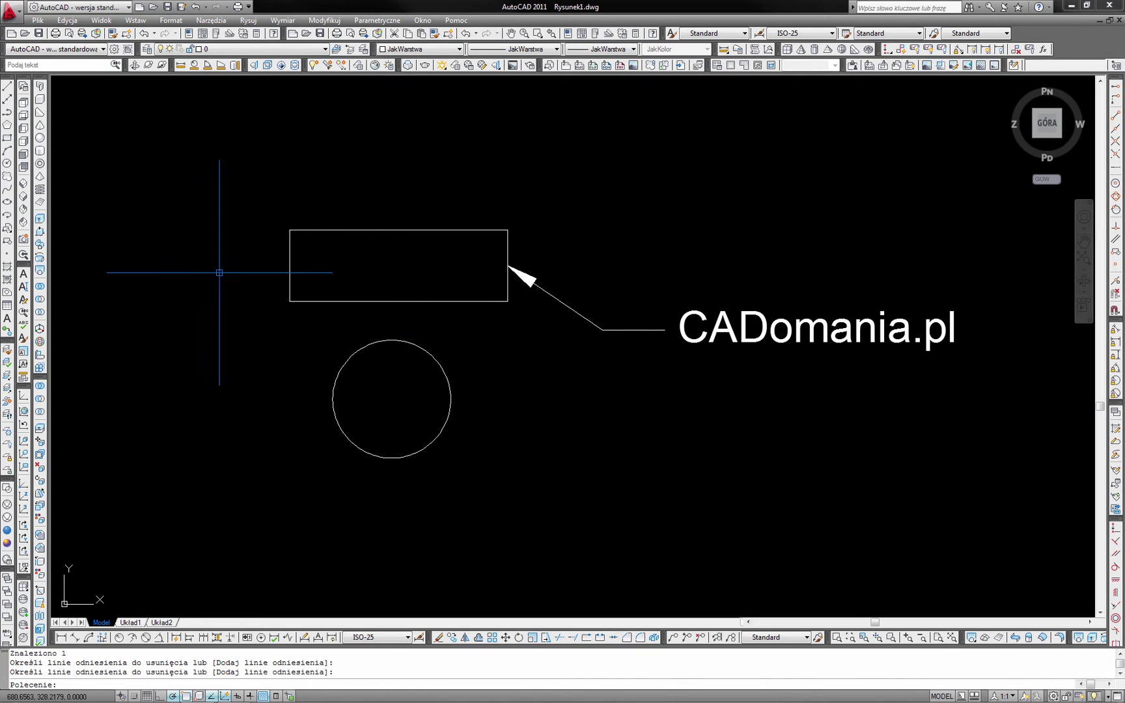
# Draw a polyline from beside the circle, angling down-right then running horizontally right.
pyautogui.click(7, 112)
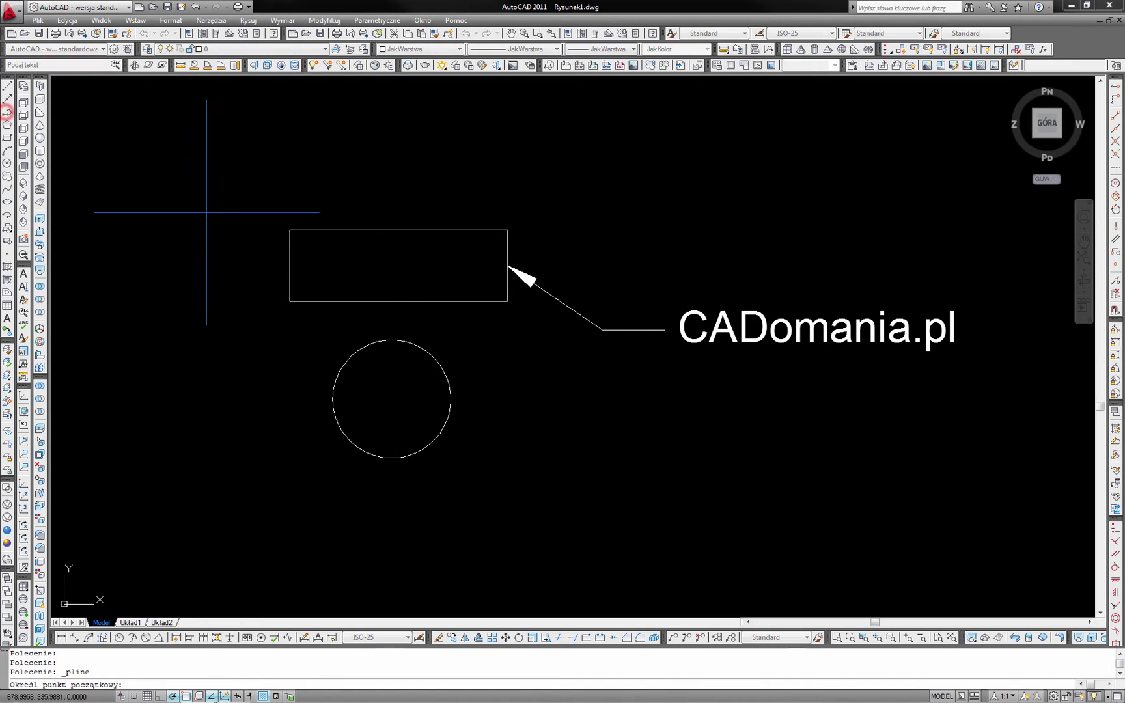
pyautogui.click(507, 374)
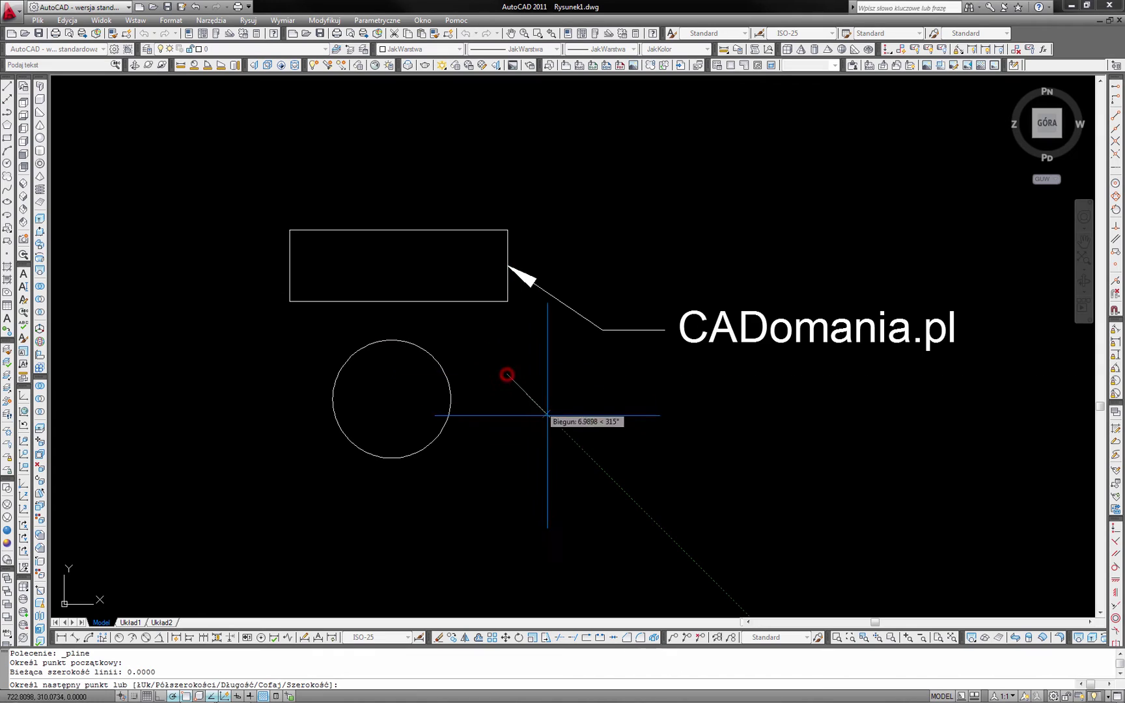
pyautogui.click(578, 445)
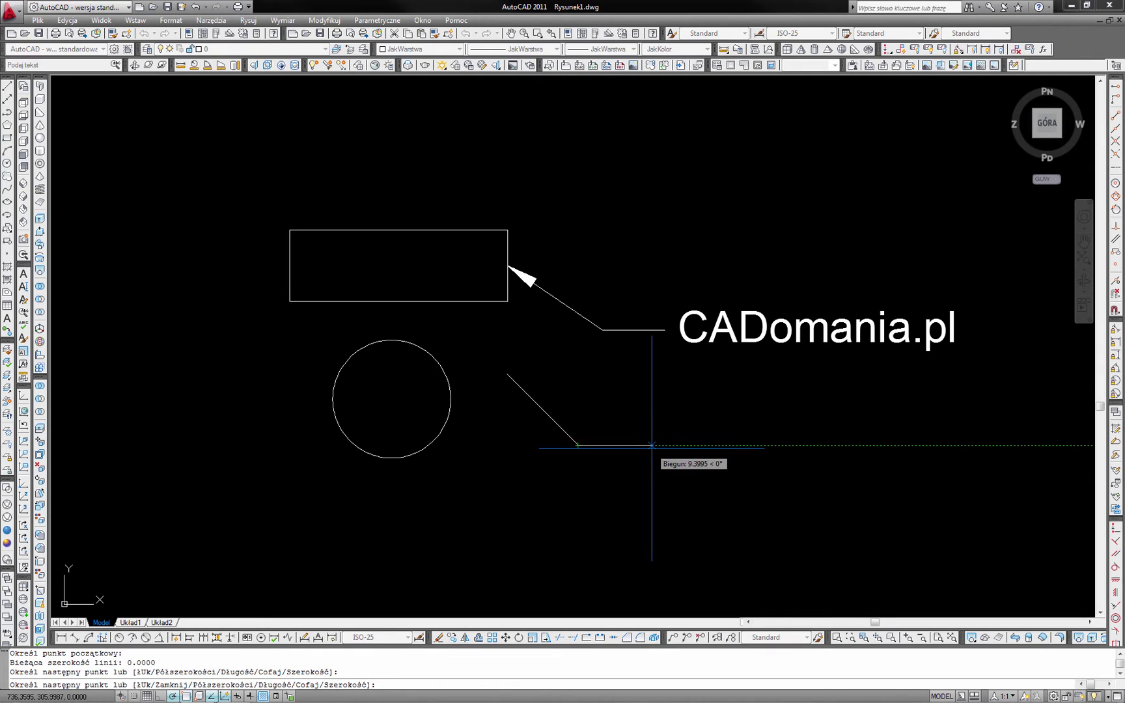
pyautogui.click(796, 445)
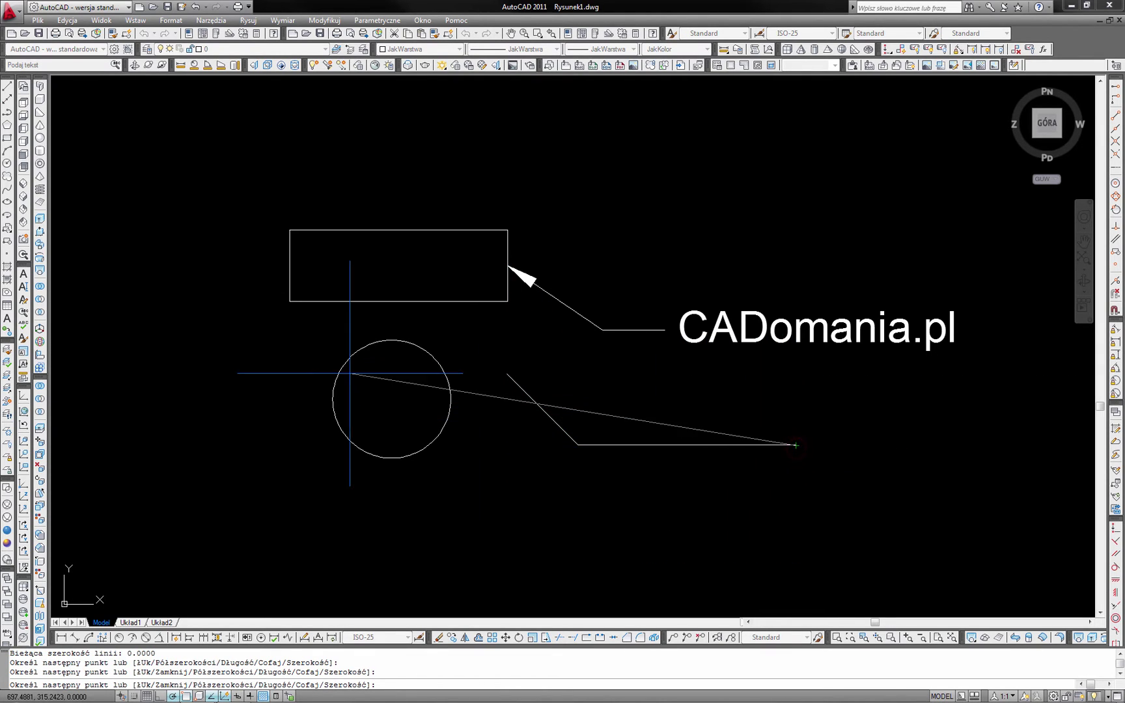
# Place multiline text 'CADomania.pl' just above the polyline's horizontal segment.
pyautogui.click(24, 273)
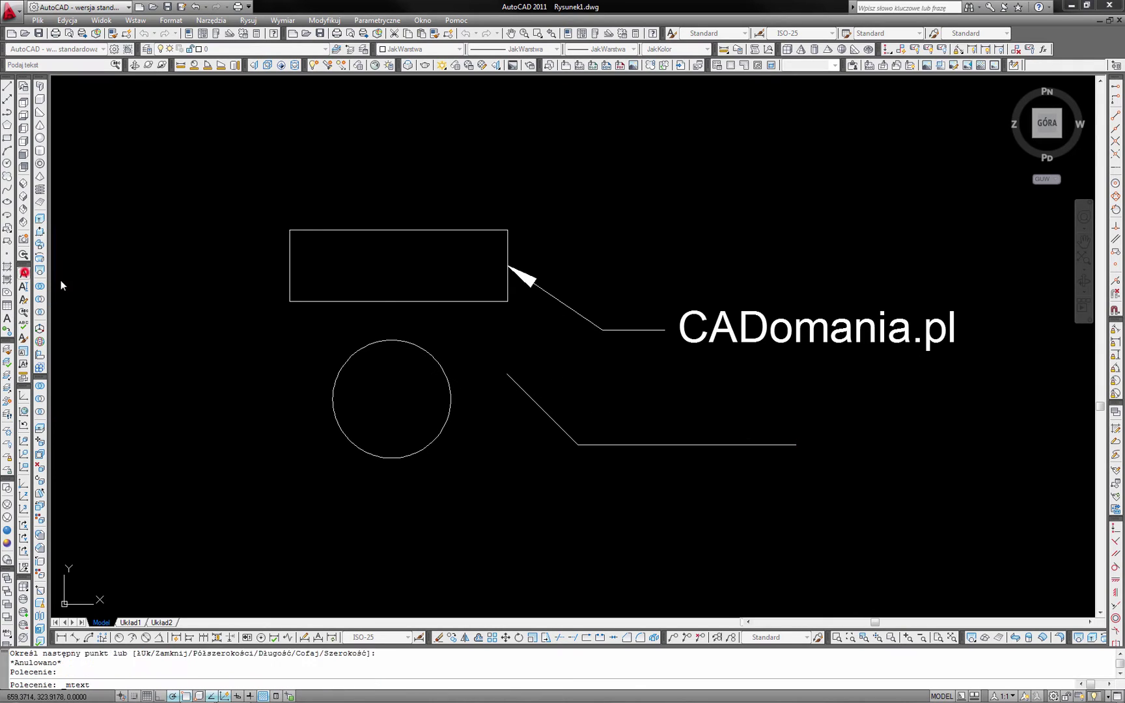
pyautogui.click(577, 446)
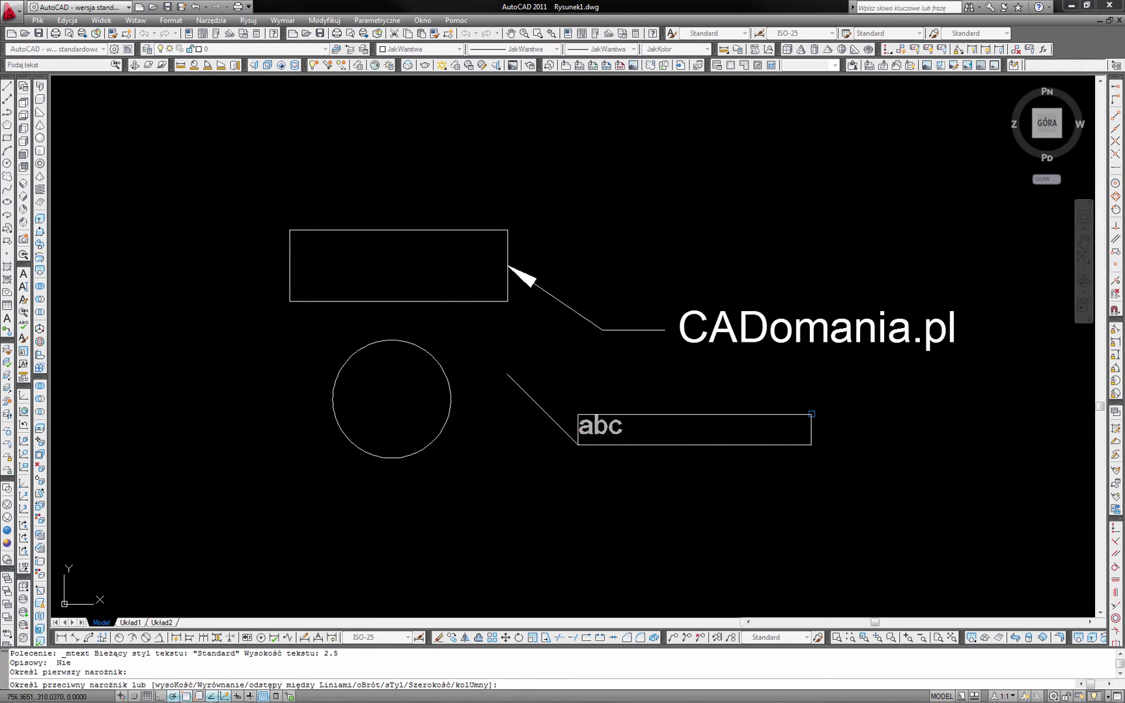
pyautogui.click(808, 399)
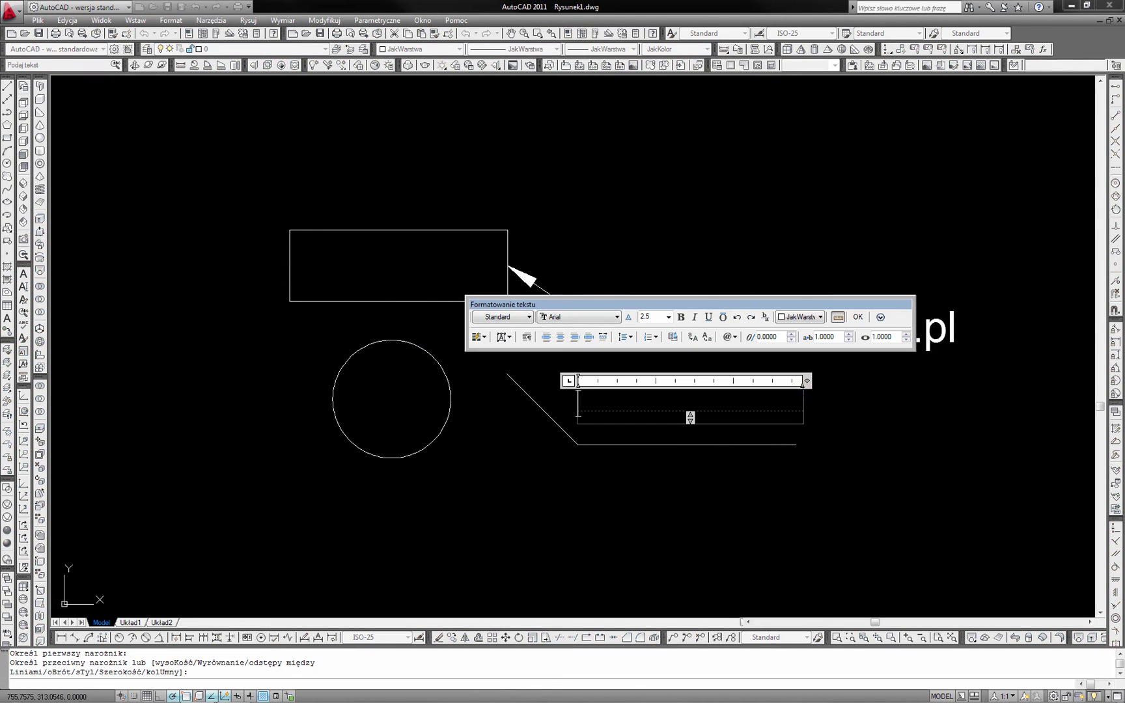
pyautogui.write('CADomania.pl')
pyautogui.click(812, 478)
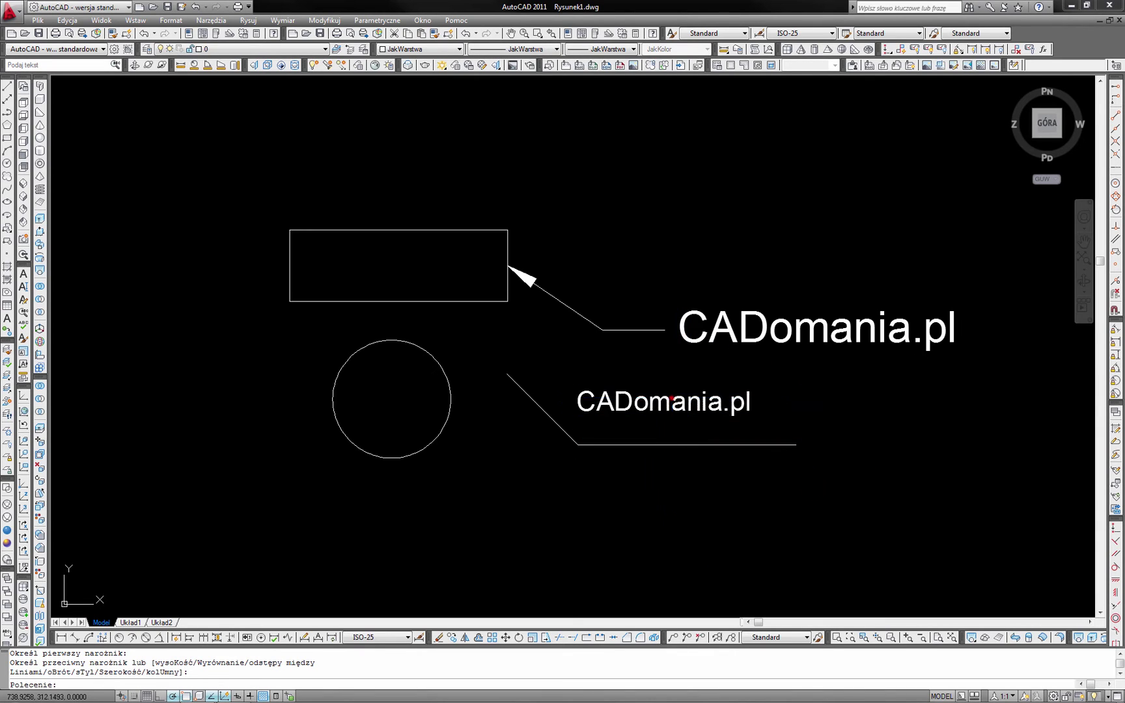
pyautogui.click(625, 400)
pyautogui.click(577, 391)
pyautogui.click(577, 416)
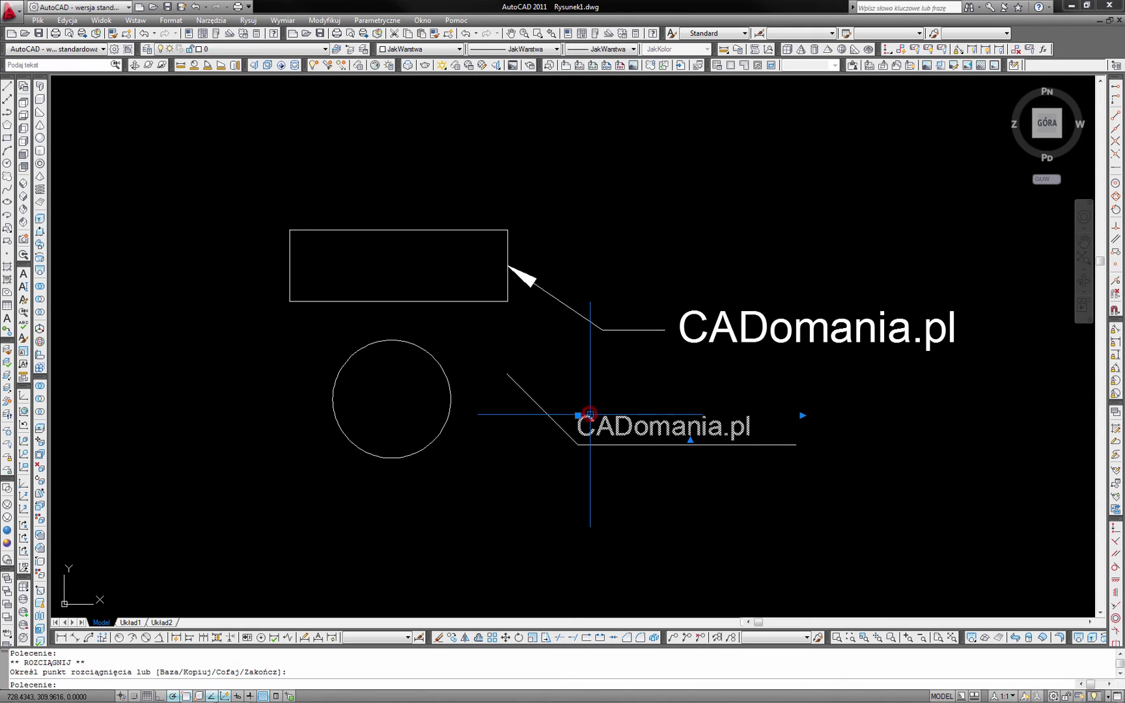
# Stretch the polyline's start onto the circle, then undo the extra text and line edits.
pyautogui.click(507, 374)
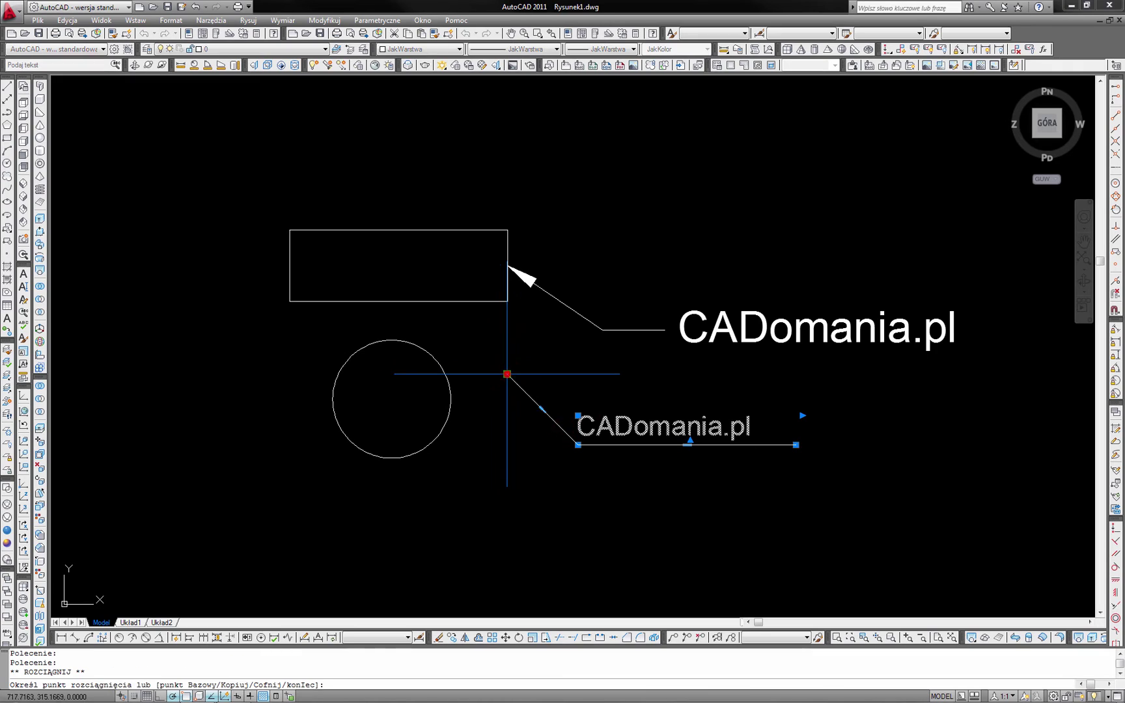
pyautogui.press('Escape')
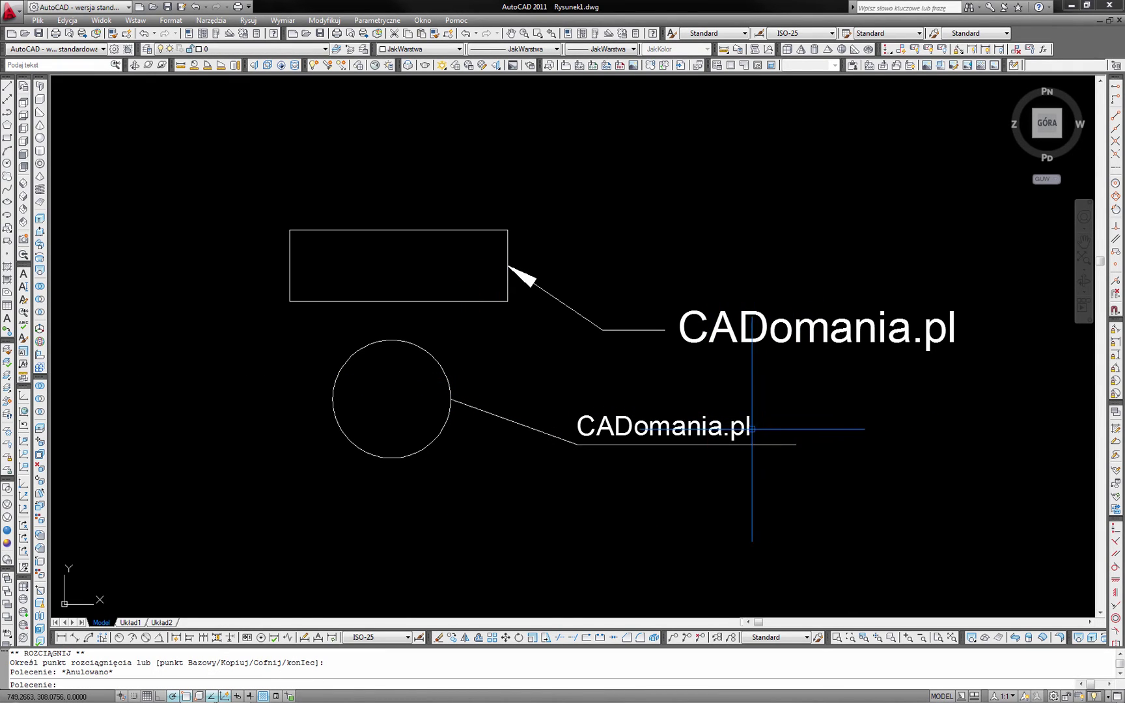
pyautogui.click(734, 429)
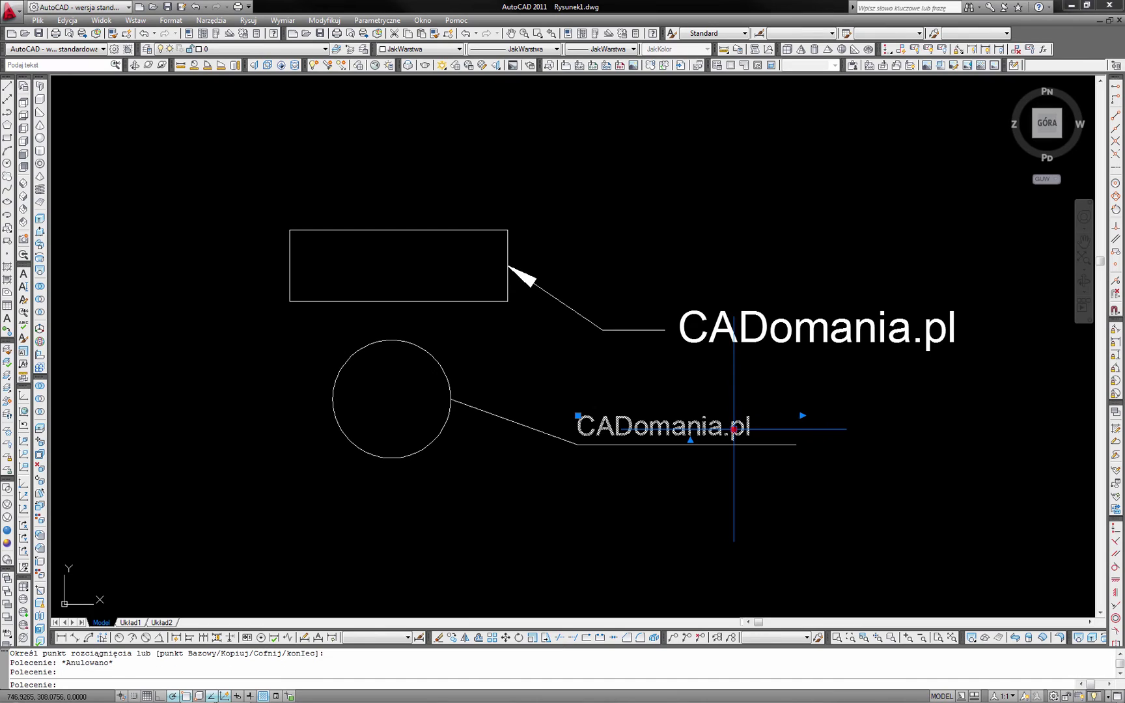
pyautogui.click(577, 415)
pyautogui.click(609, 385)
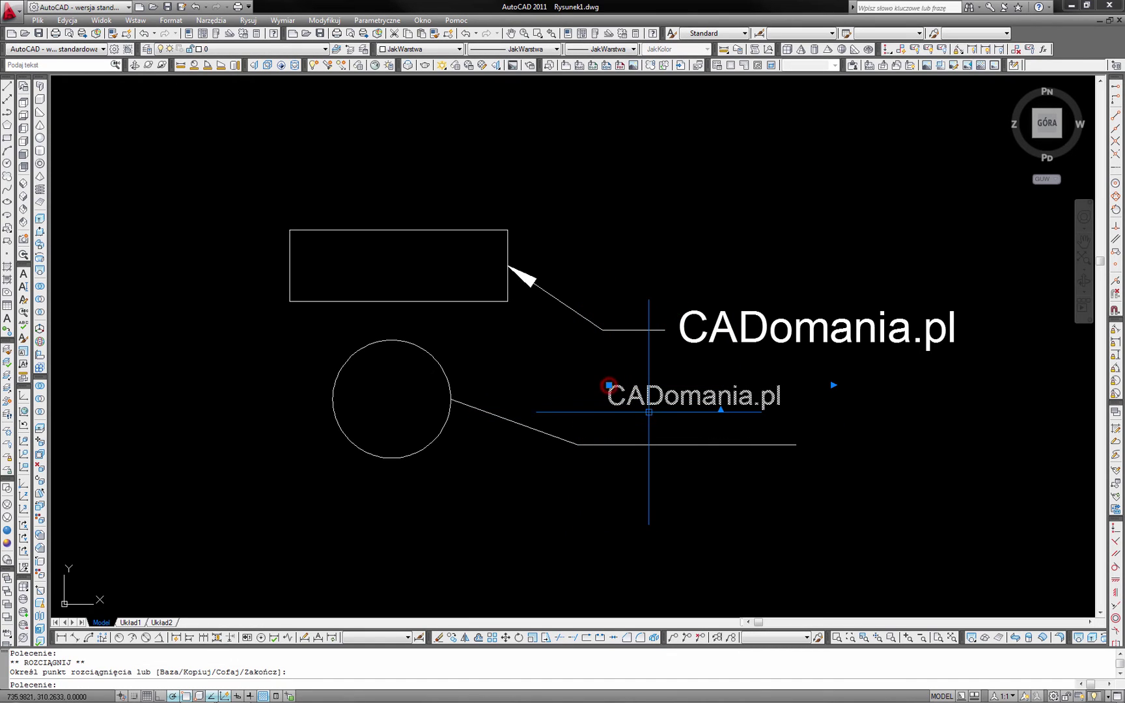
pyautogui.click(644, 445)
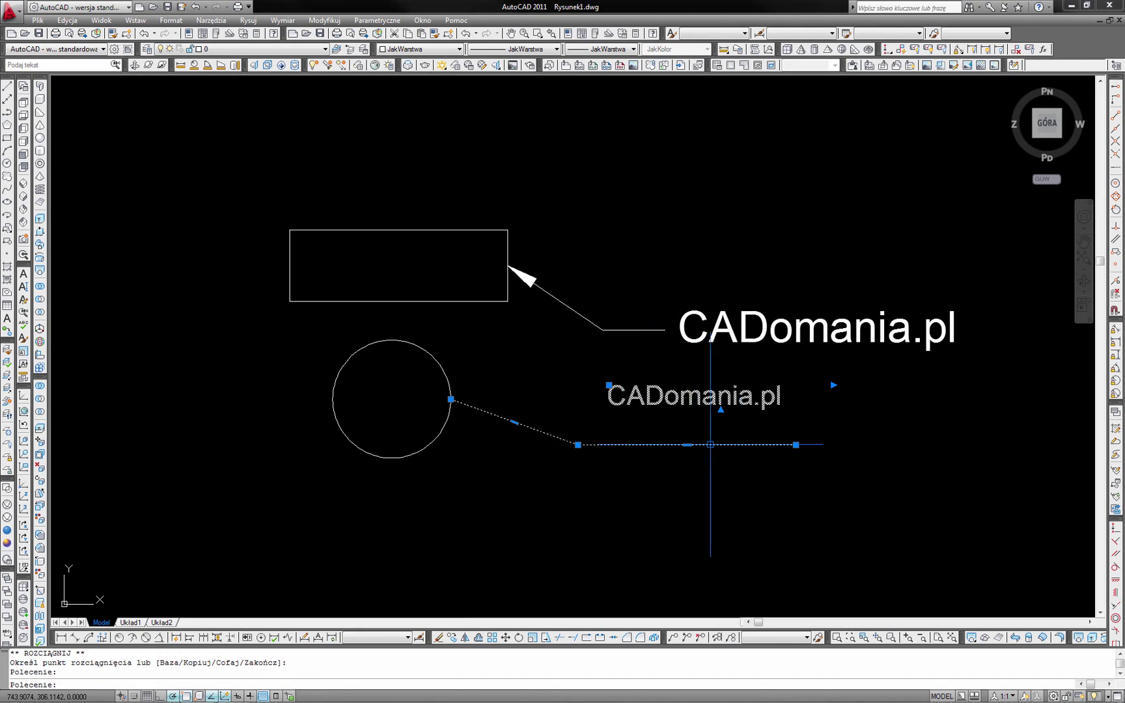
pyautogui.click(795, 444)
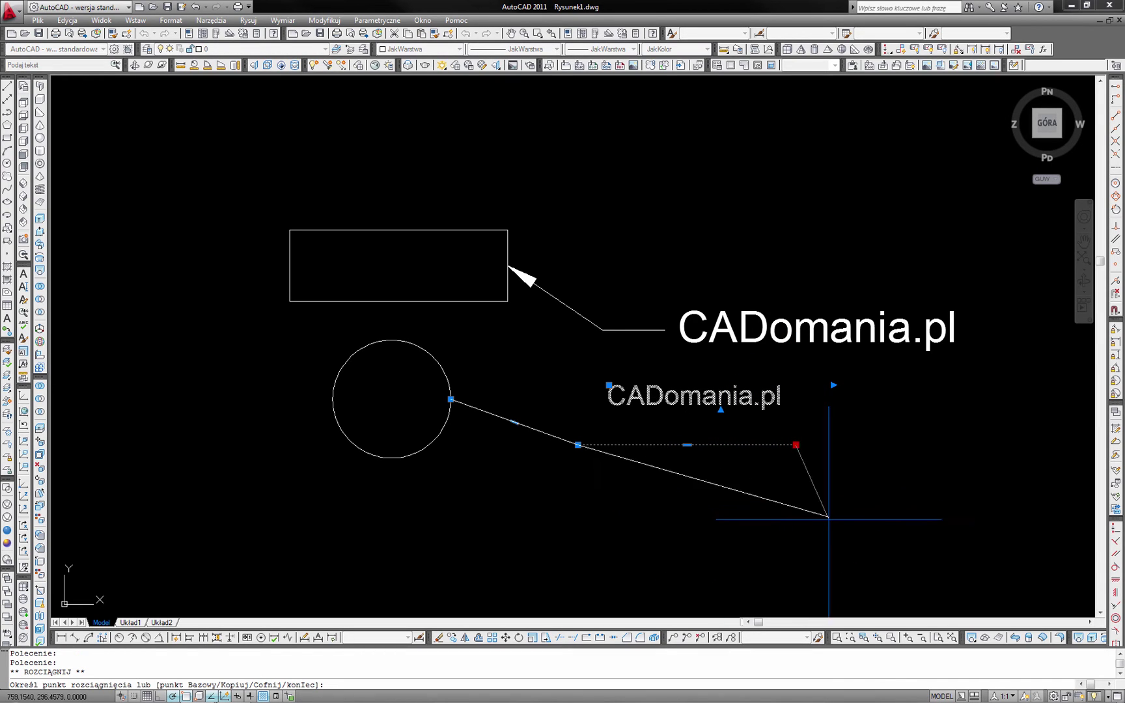
pyautogui.click(752, 548)
pyautogui.hotkey('ctrl', 'z')
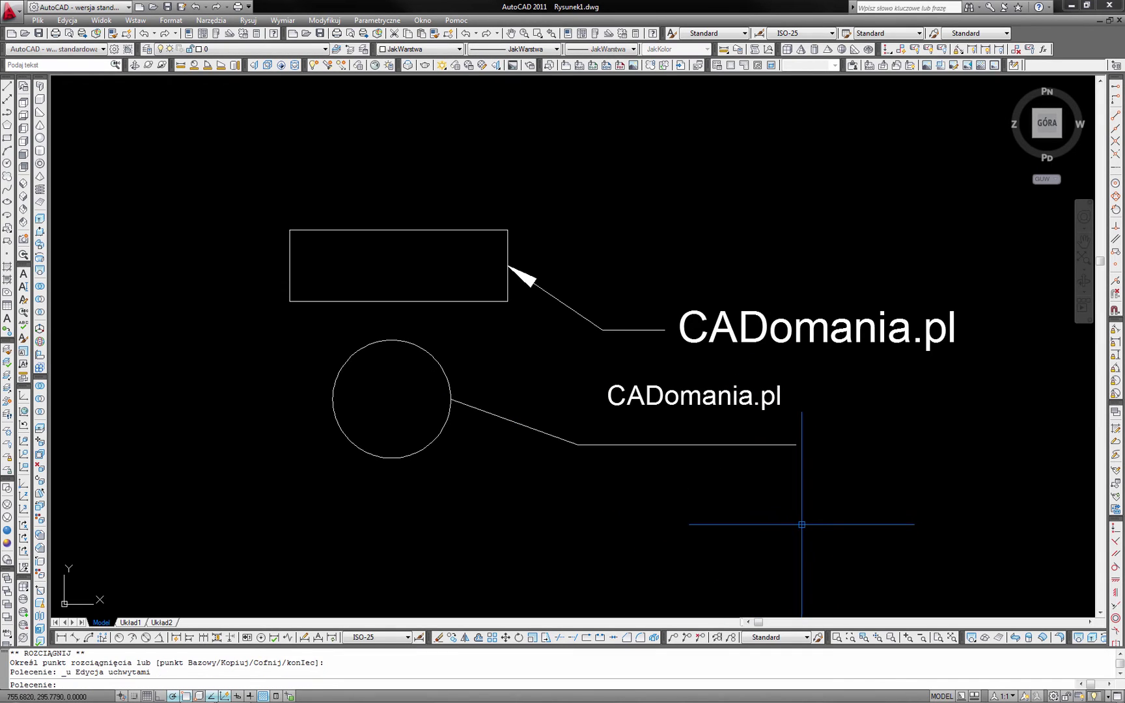
pyautogui.hotkey('ctrl', 'z')
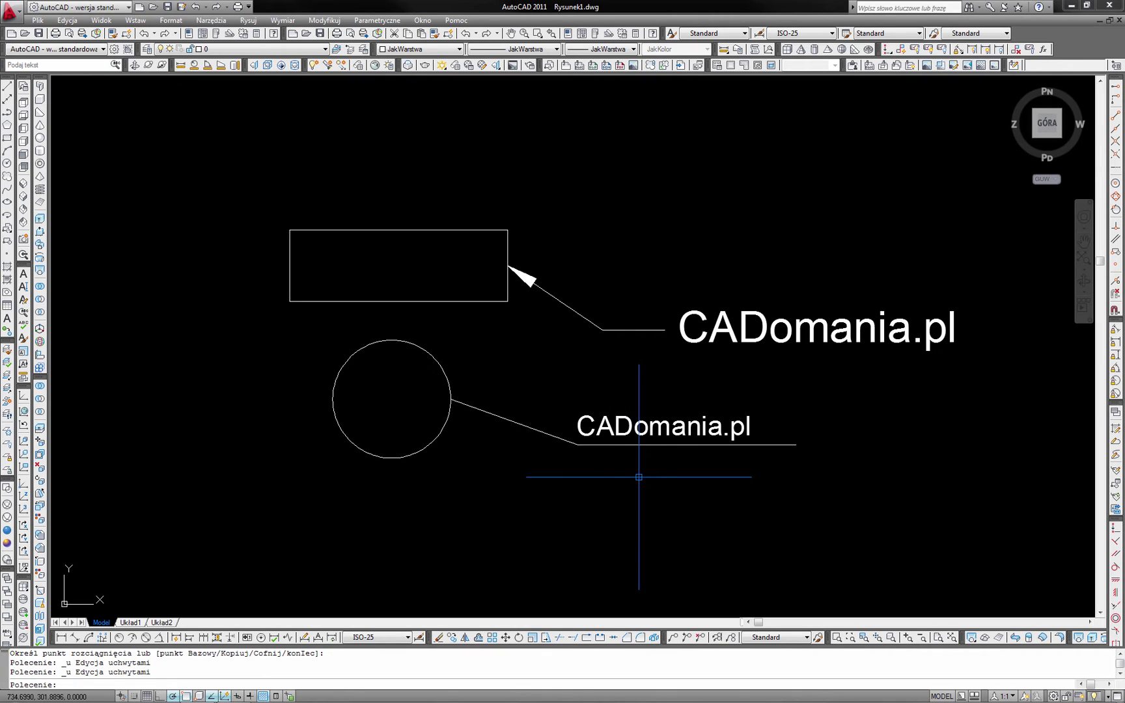
# Crossing-select and delete the hand-drawn polyline and its CADomania.pl text.
pyautogui.click(664, 480)
pyautogui.click(572, 409)
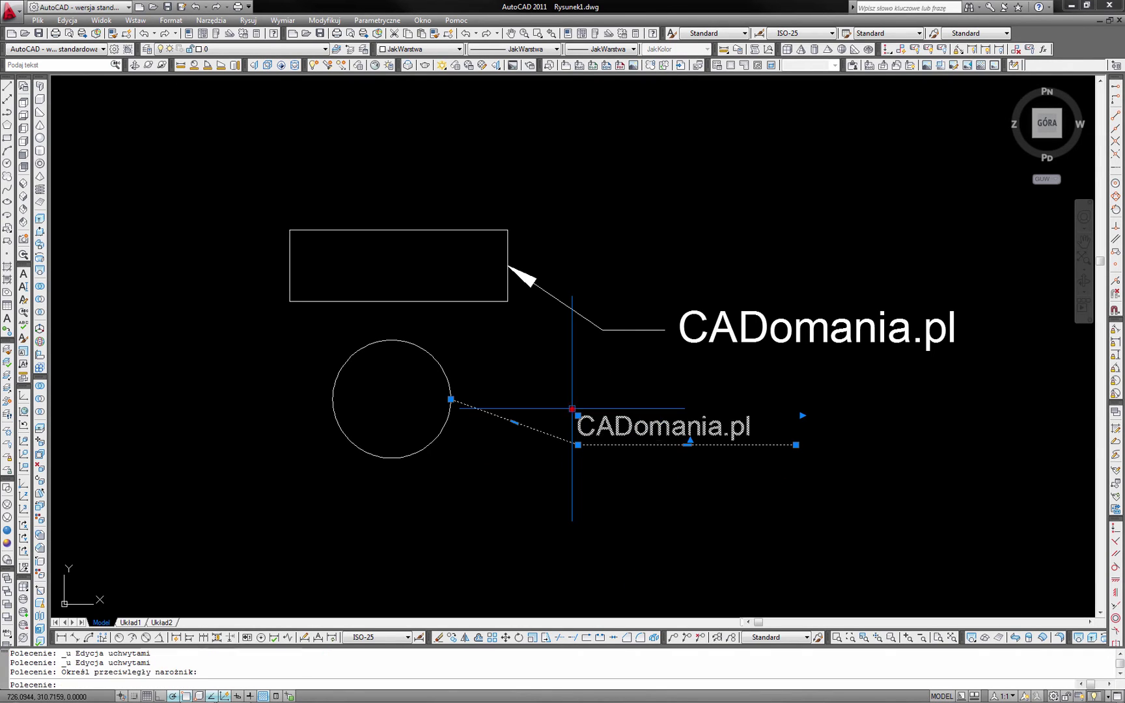
pyautogui.press('Delete')
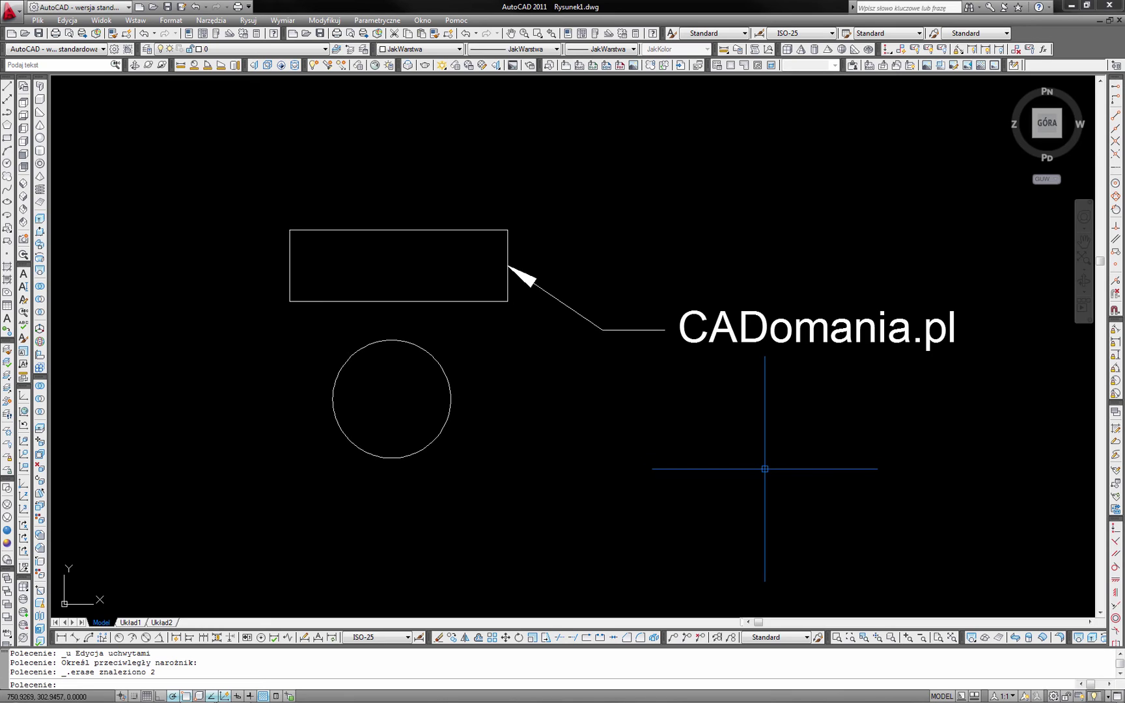
pyautogui.click(754, 451)
pyautogui.click(713, 410)
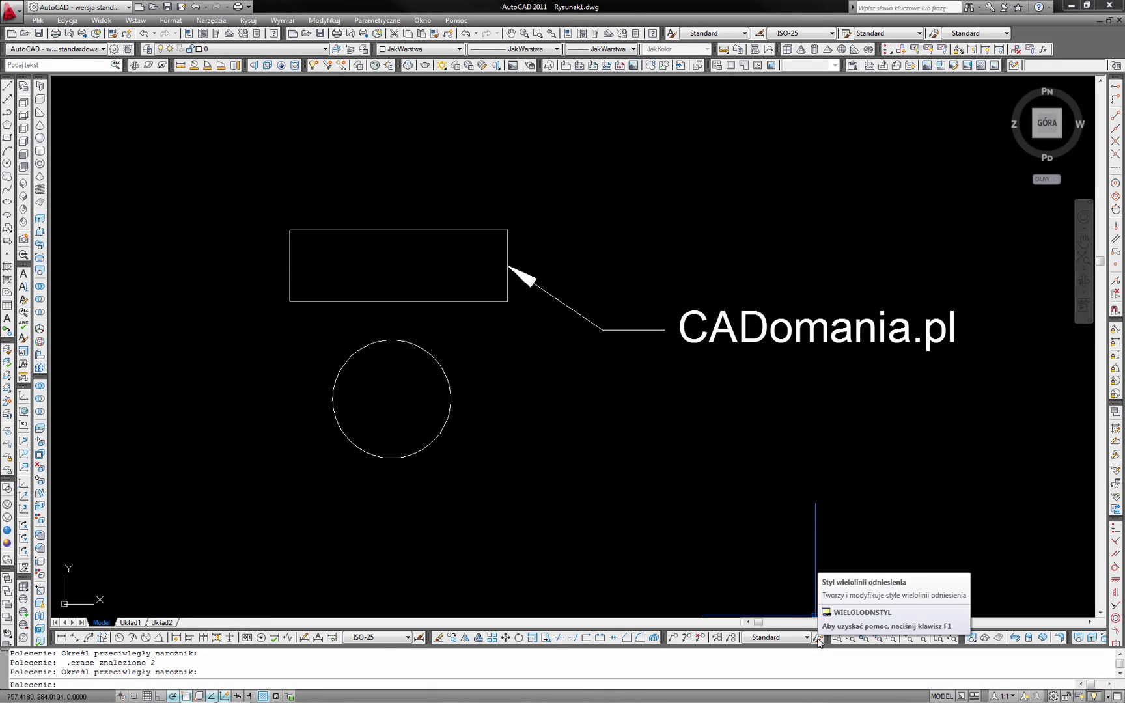
# Modify the Standard multileader style to text height 2 and arrowhead size 2.
pyautogui.click(818, 638)
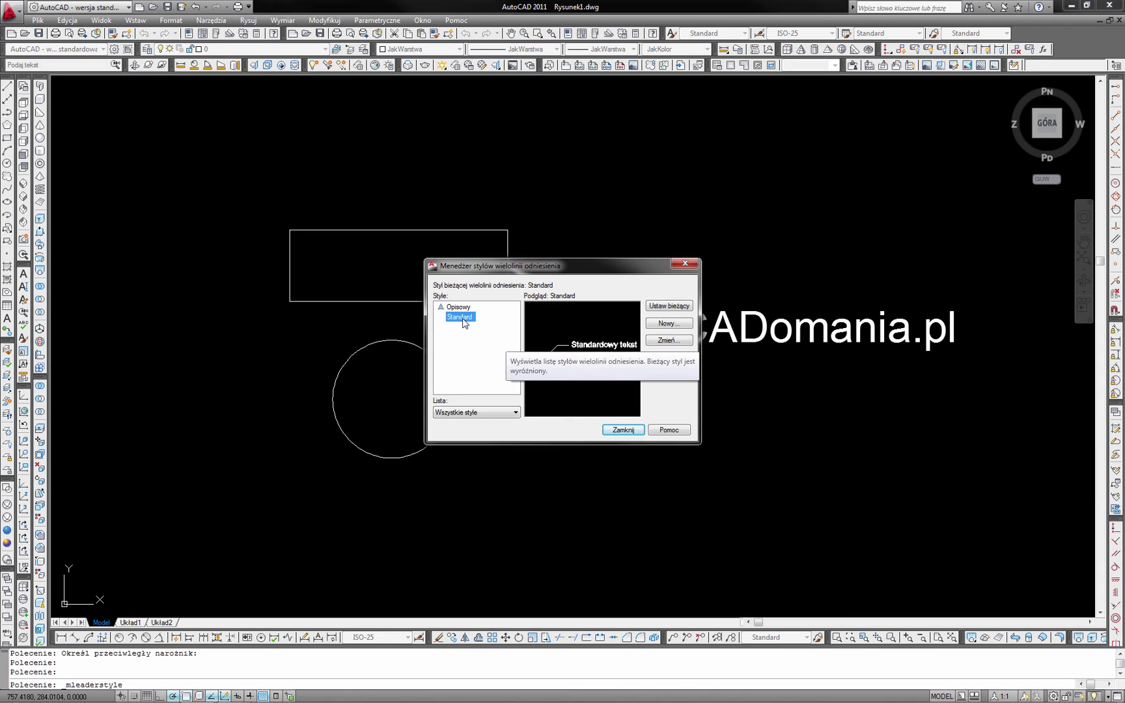
pyautogui.click(665, 345)
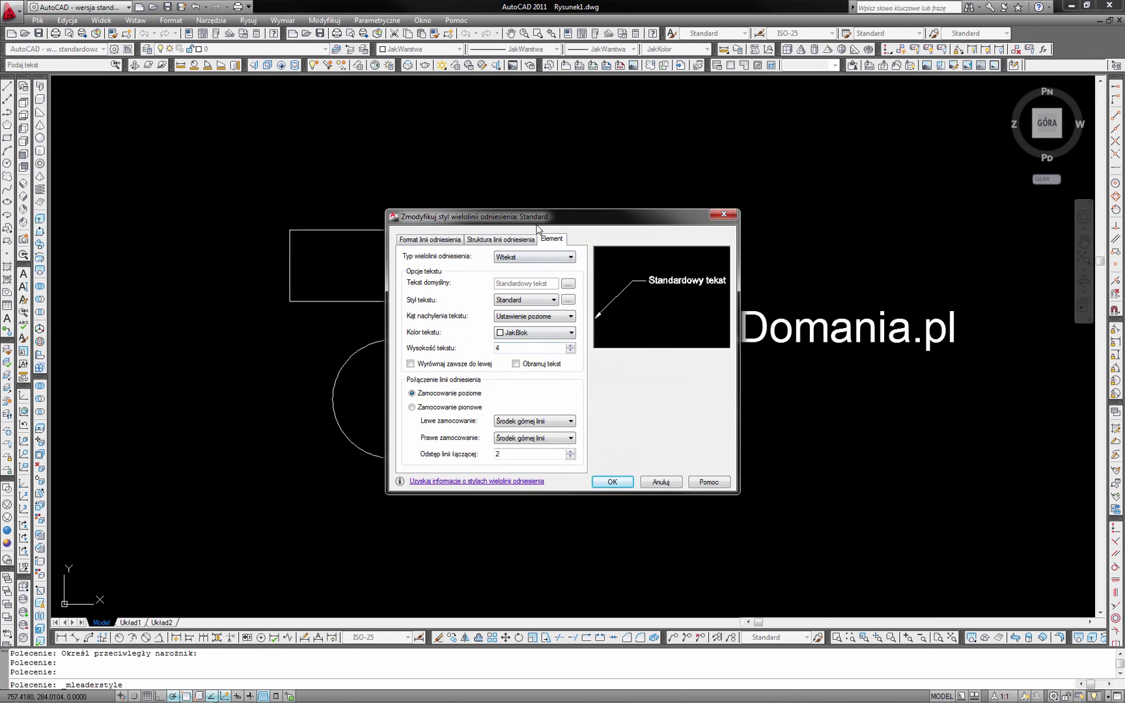
pyautogui.moveTo(538, 226)
pyautogui.mouseDown()
pyautogui.moveTo(558, 267)
pyautogui.moveTo(546, 228)
pyautogui.mouseUp()
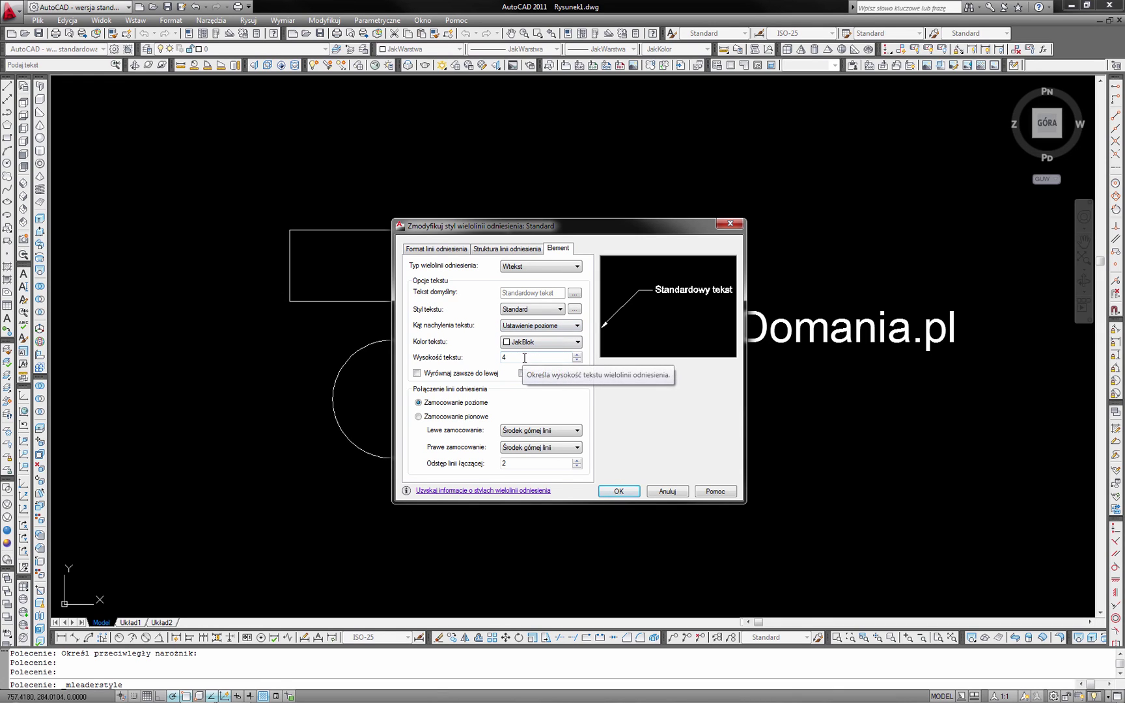
pyautogui.moveTo(523, 356); pyautogui.dragTo(494, 356)
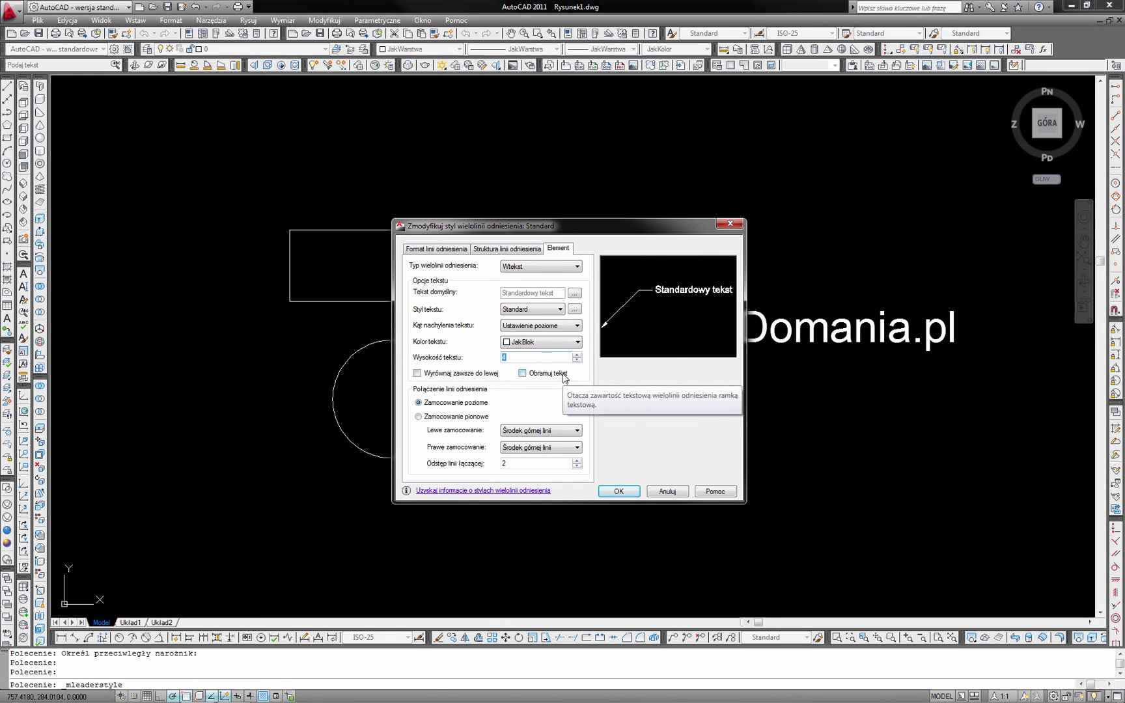
pyautogui.write('2')
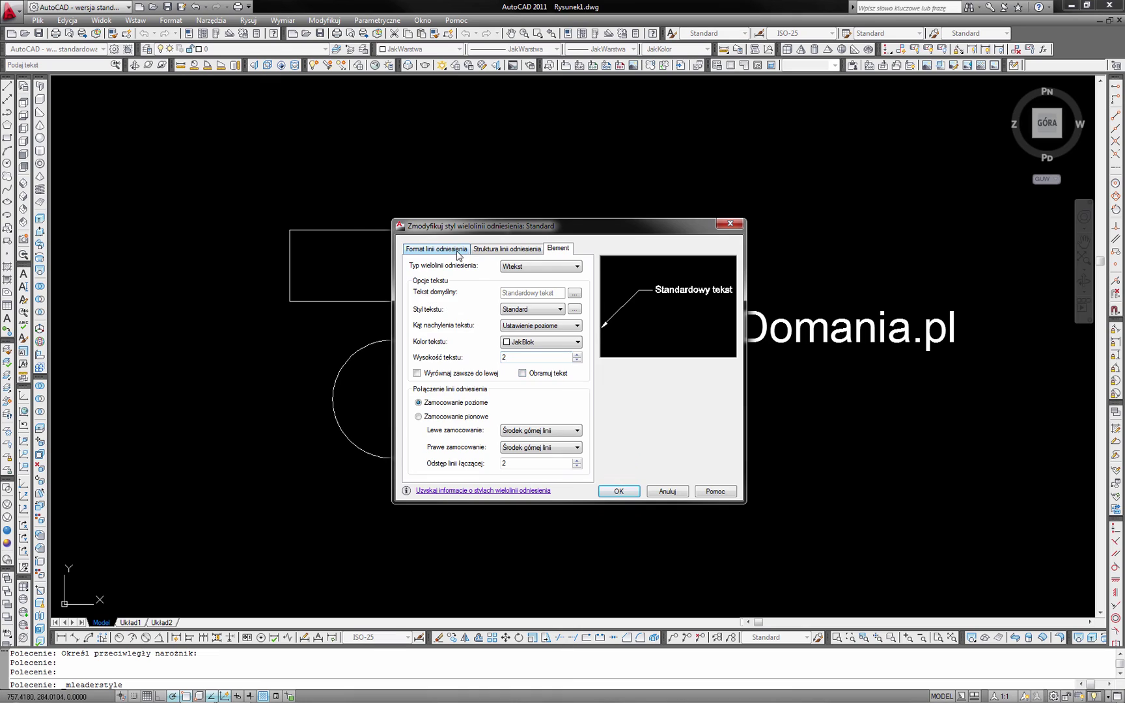
pyautogui.click(458, 254)
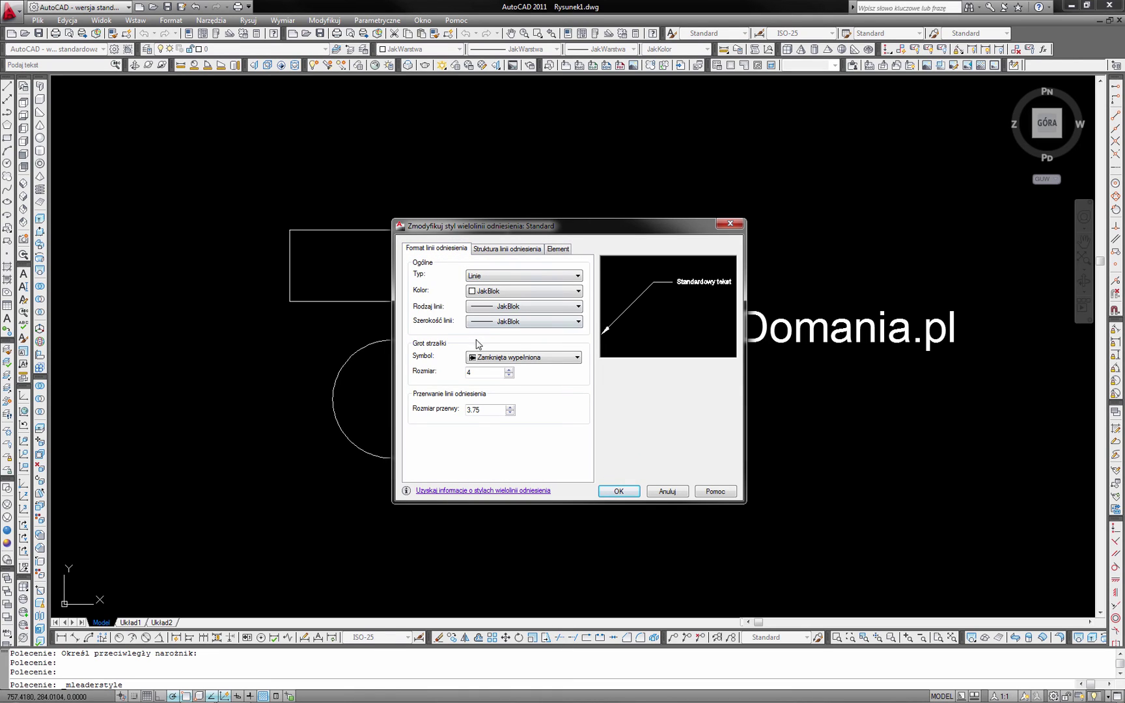
pyautogui.moveTo(480, 372); pyautogui.dragTo(459, 372)
pyautogui.write('2')
pyautogui.click(617, 493)
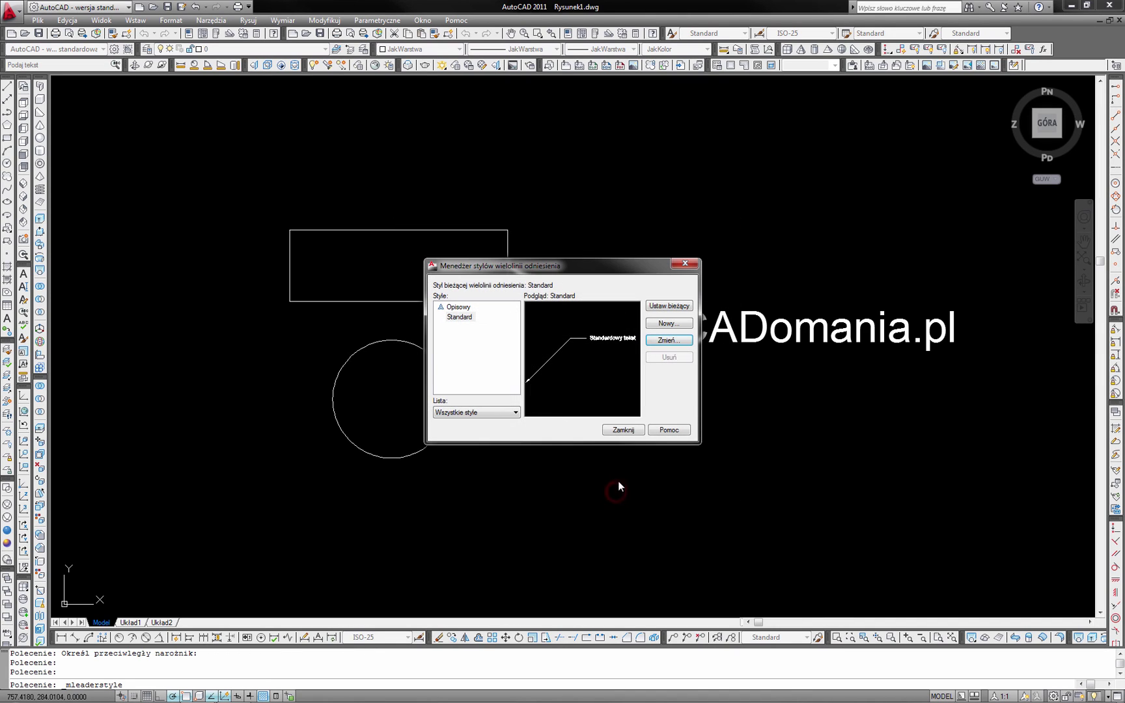
pyautogui.click(623, 430)
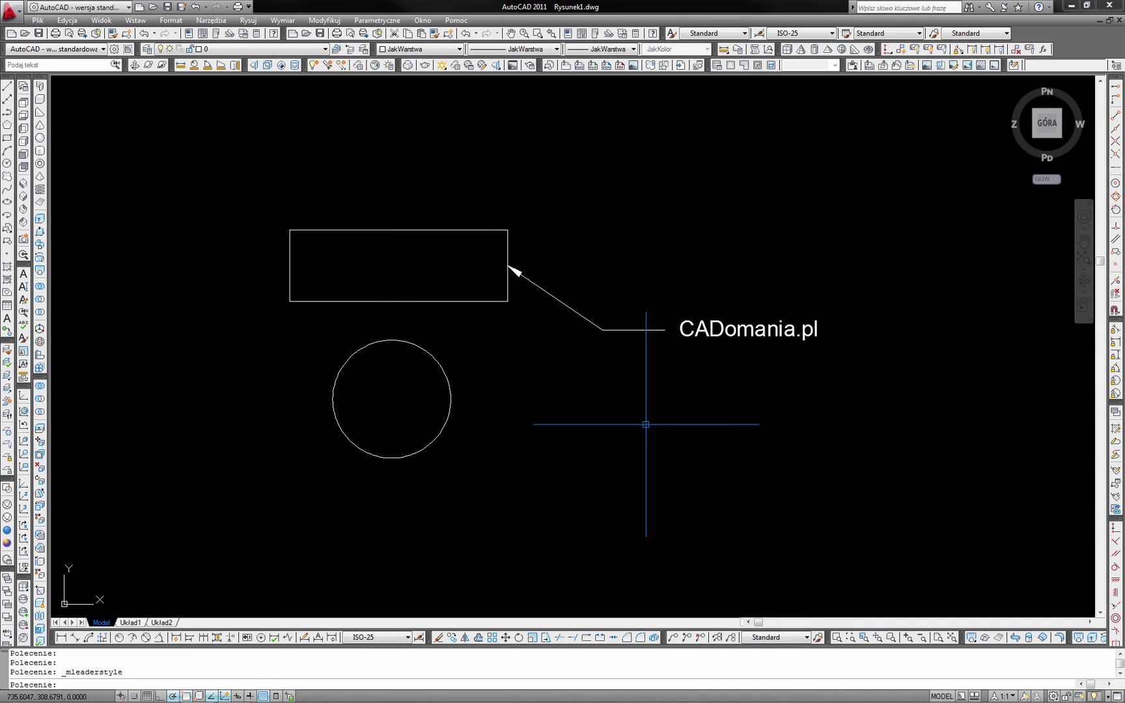
# Drag the CADomania.pl multileader's text grip slightly left, shortening its leader toward the rectangle.
pyautogui.click(717, 355)
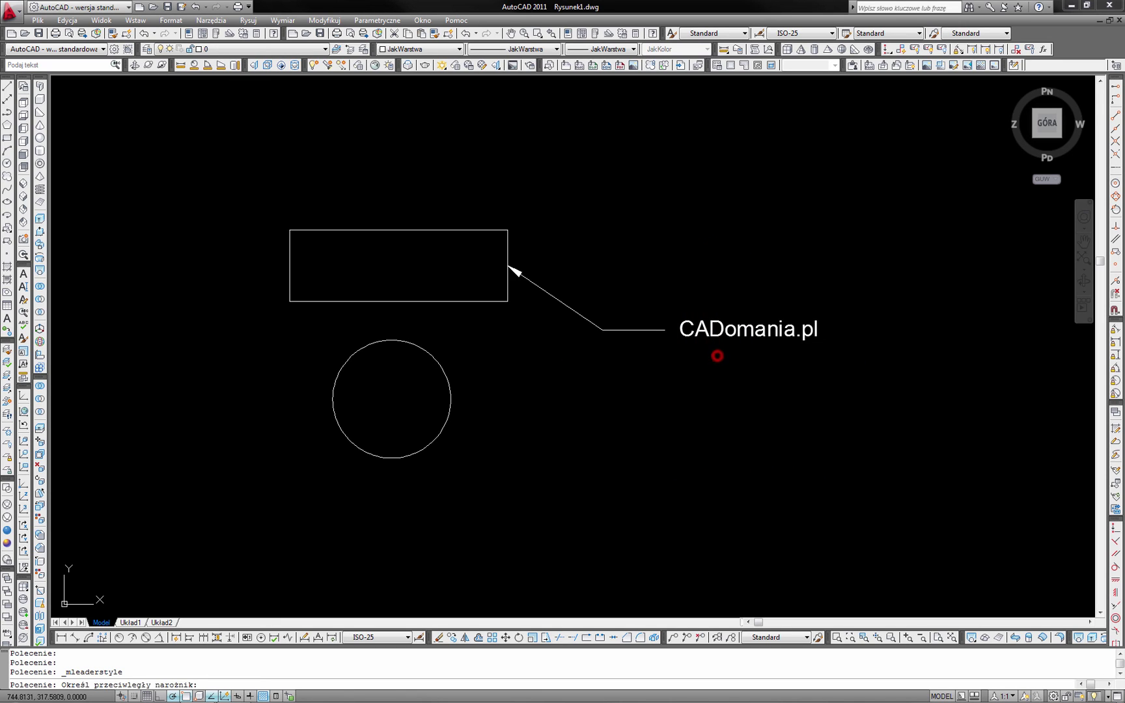
pyautogui.click(675, 310)
pyautogui.click(681, 319)
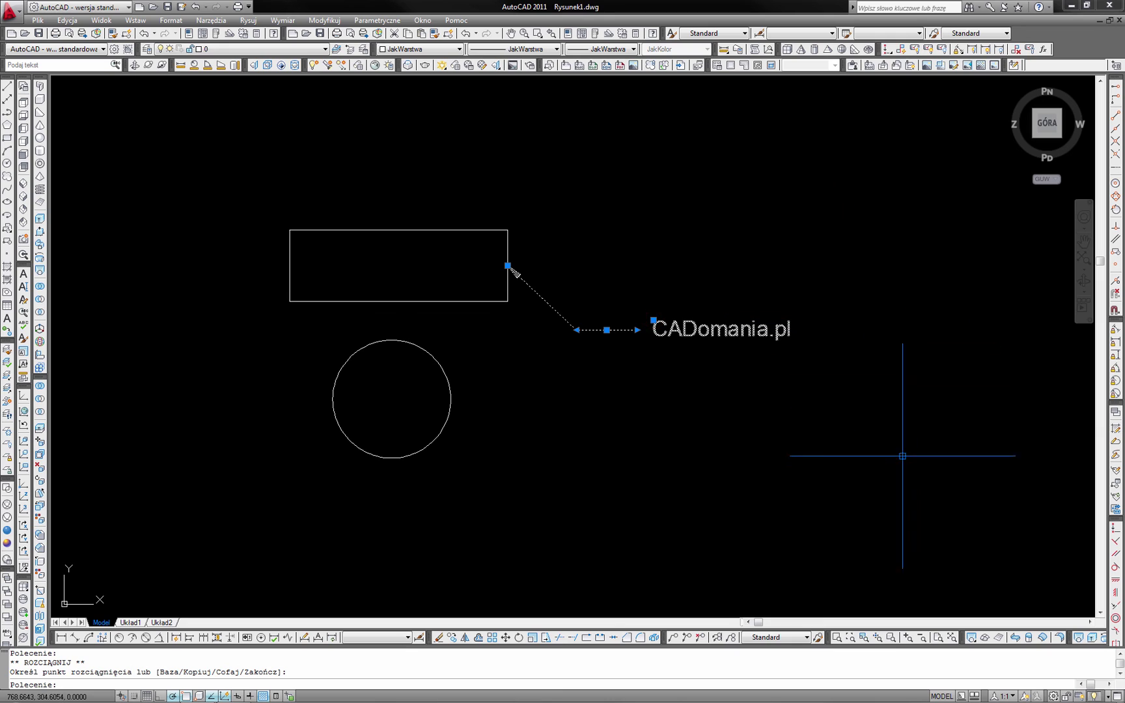
pyautogui.press('Escape')
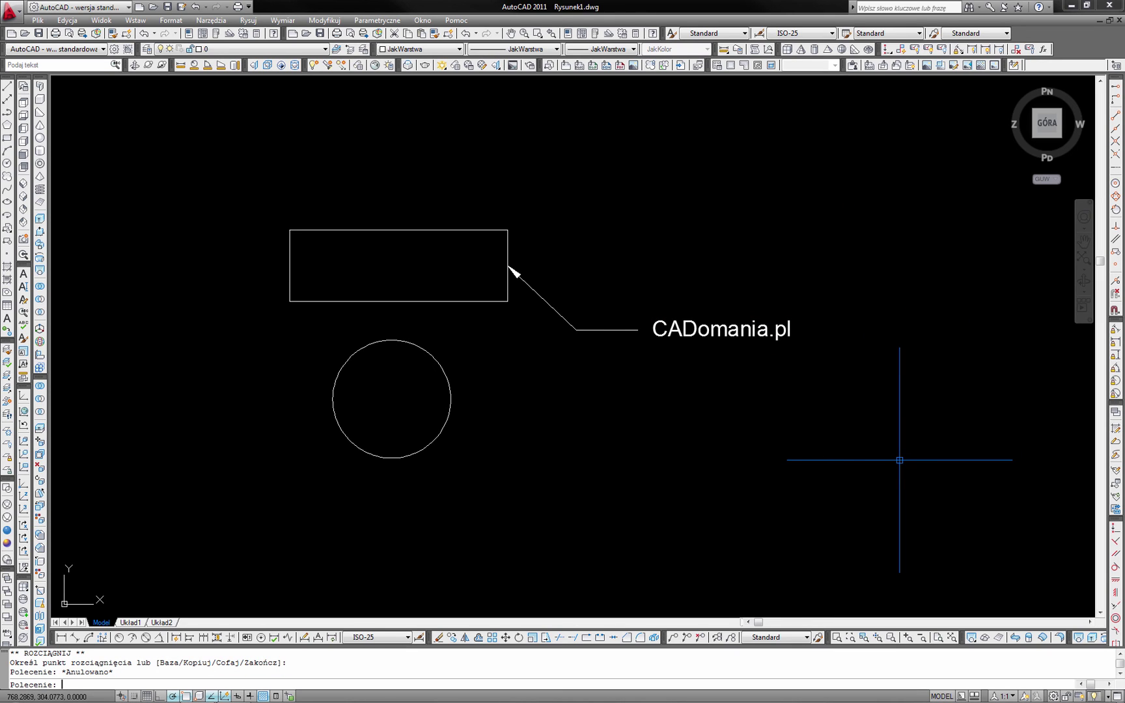